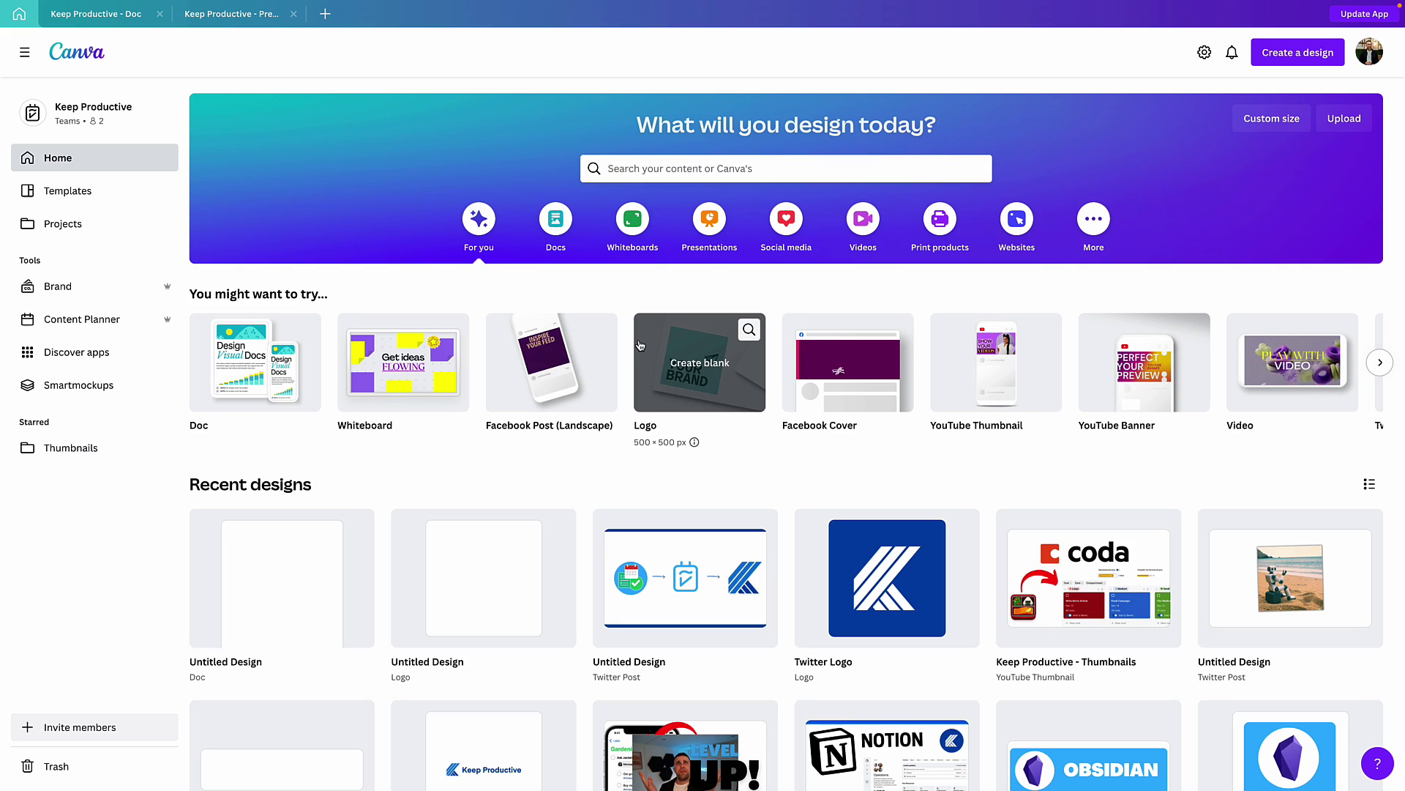
Create a new blank Doc with the heading 'Keep Productive'.
left_click(1329, 58)
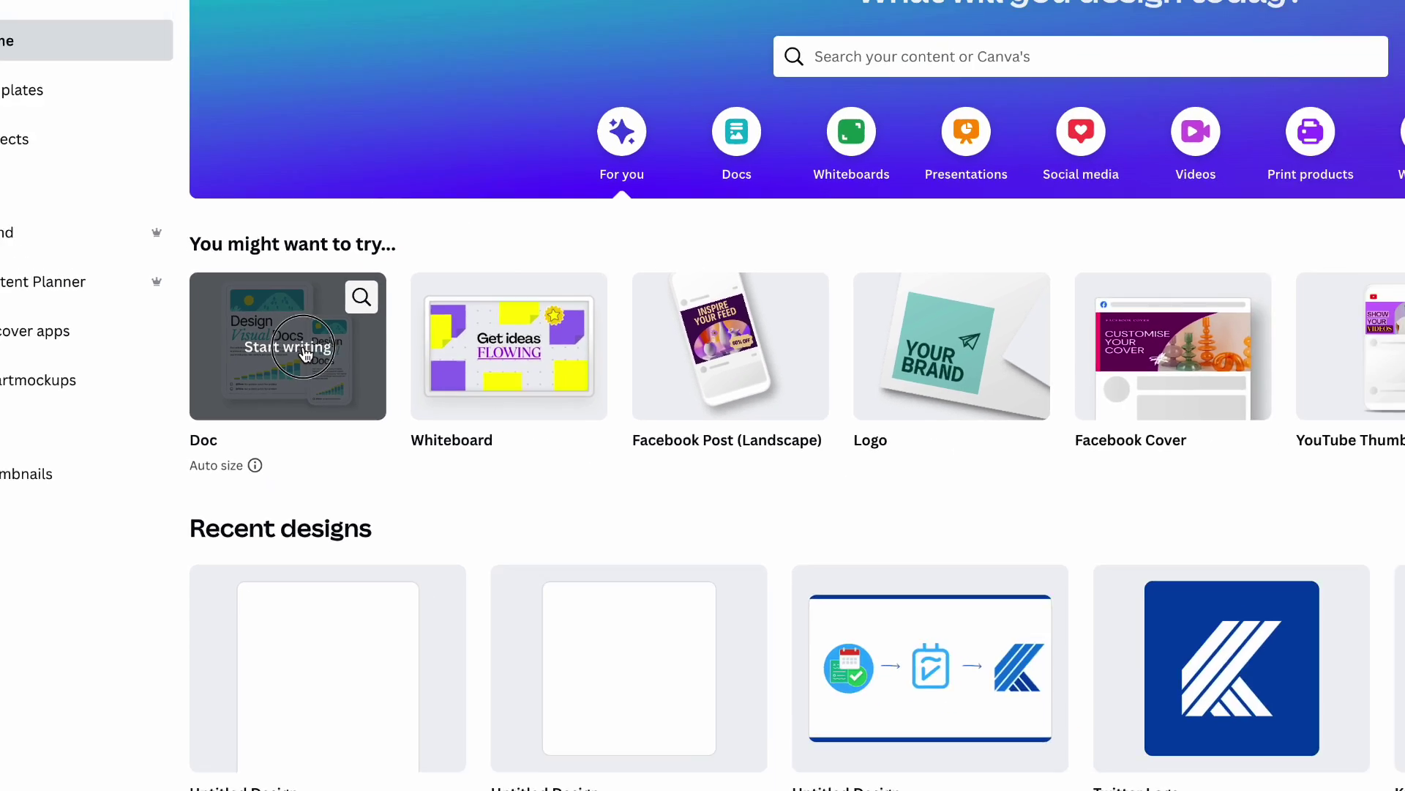
left_click(354, 362)
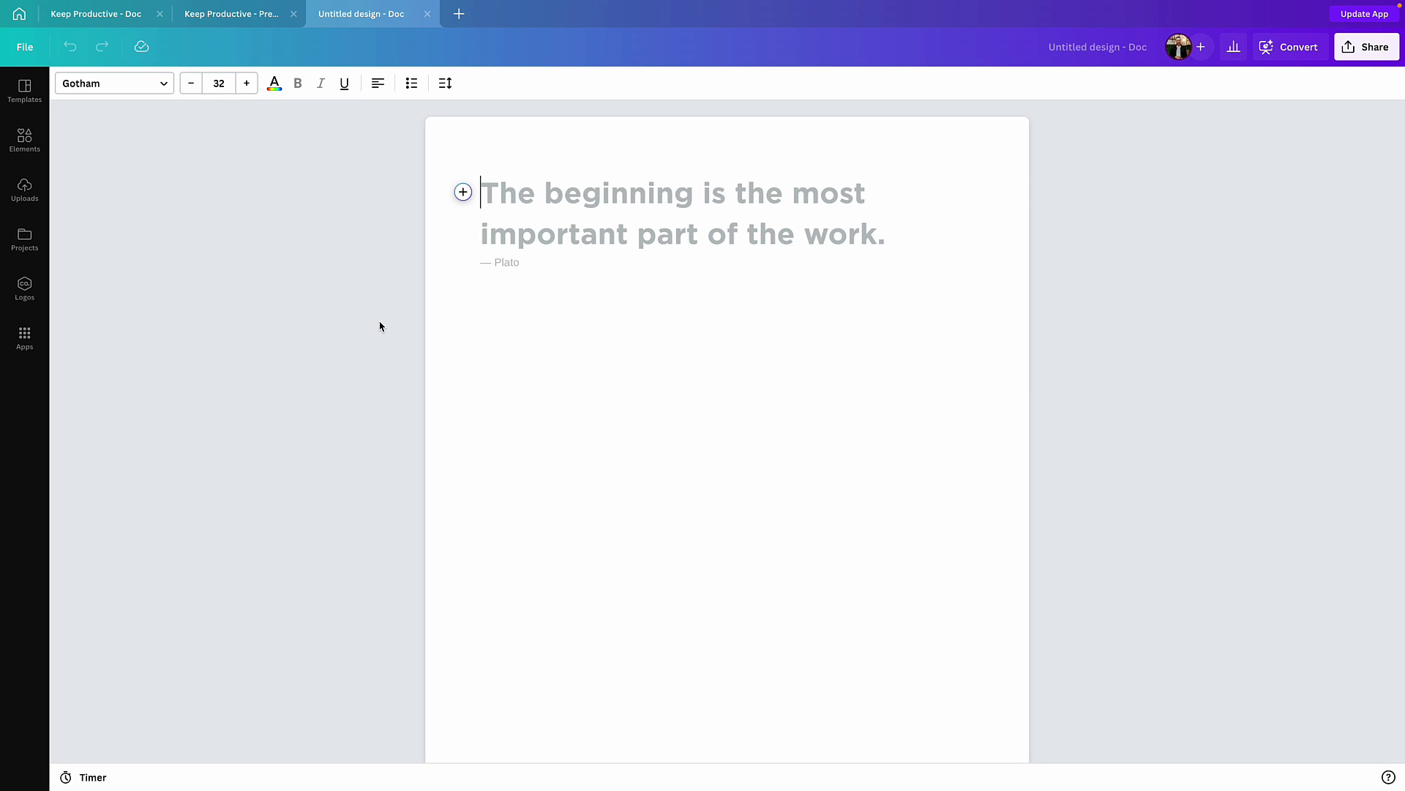
type("Keep Productive")
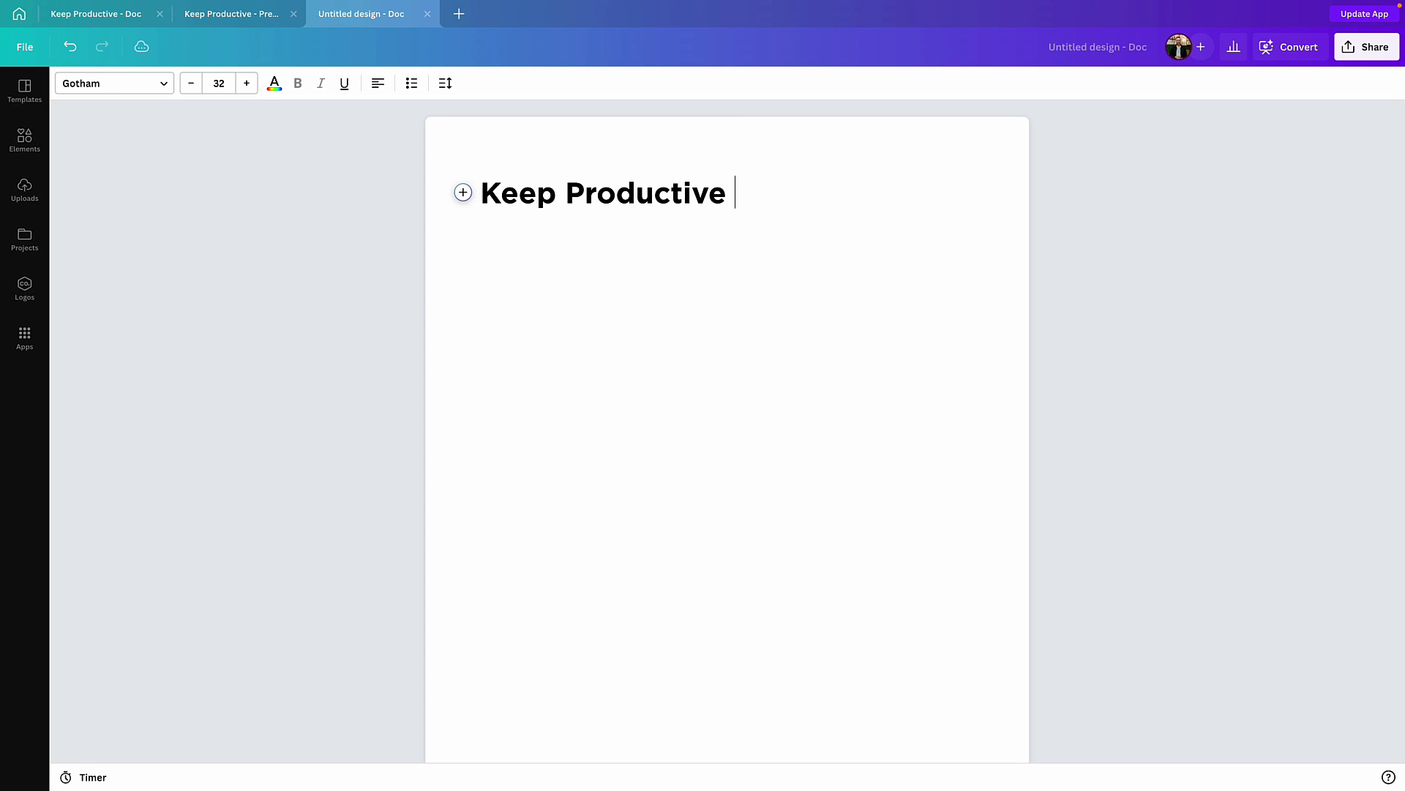
key("Return")
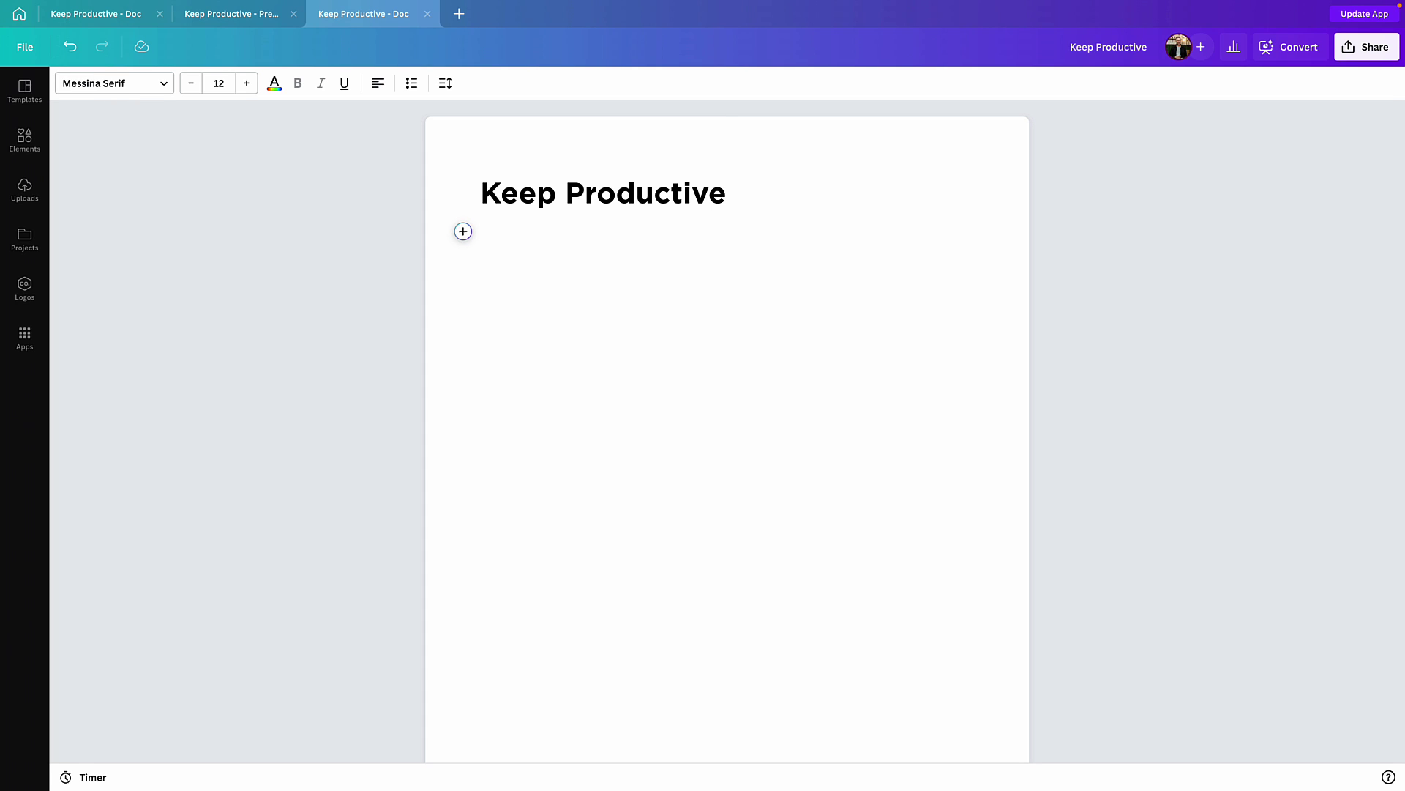
Add the line 'The home of productivity tool reviews' below the heading, leaving an empty line after it.
type("The home of productivuty t")
key("BackSpace")
key("BackSpace")
key("BackSpace")
key("BackSpace")
type("ty tool reviews")
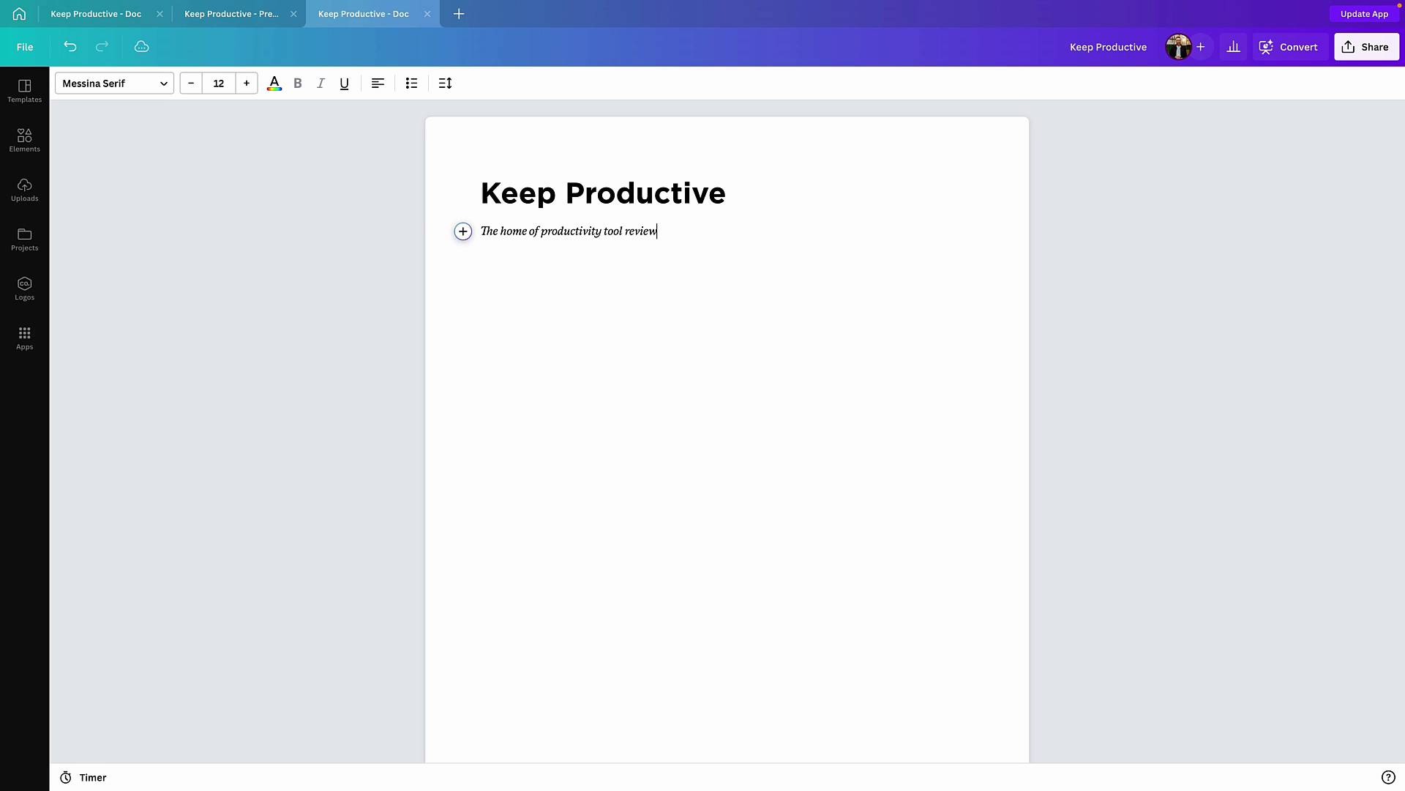
key("Return")
Review the brand kit's logos and brand fonts.
left_click(34, 286)
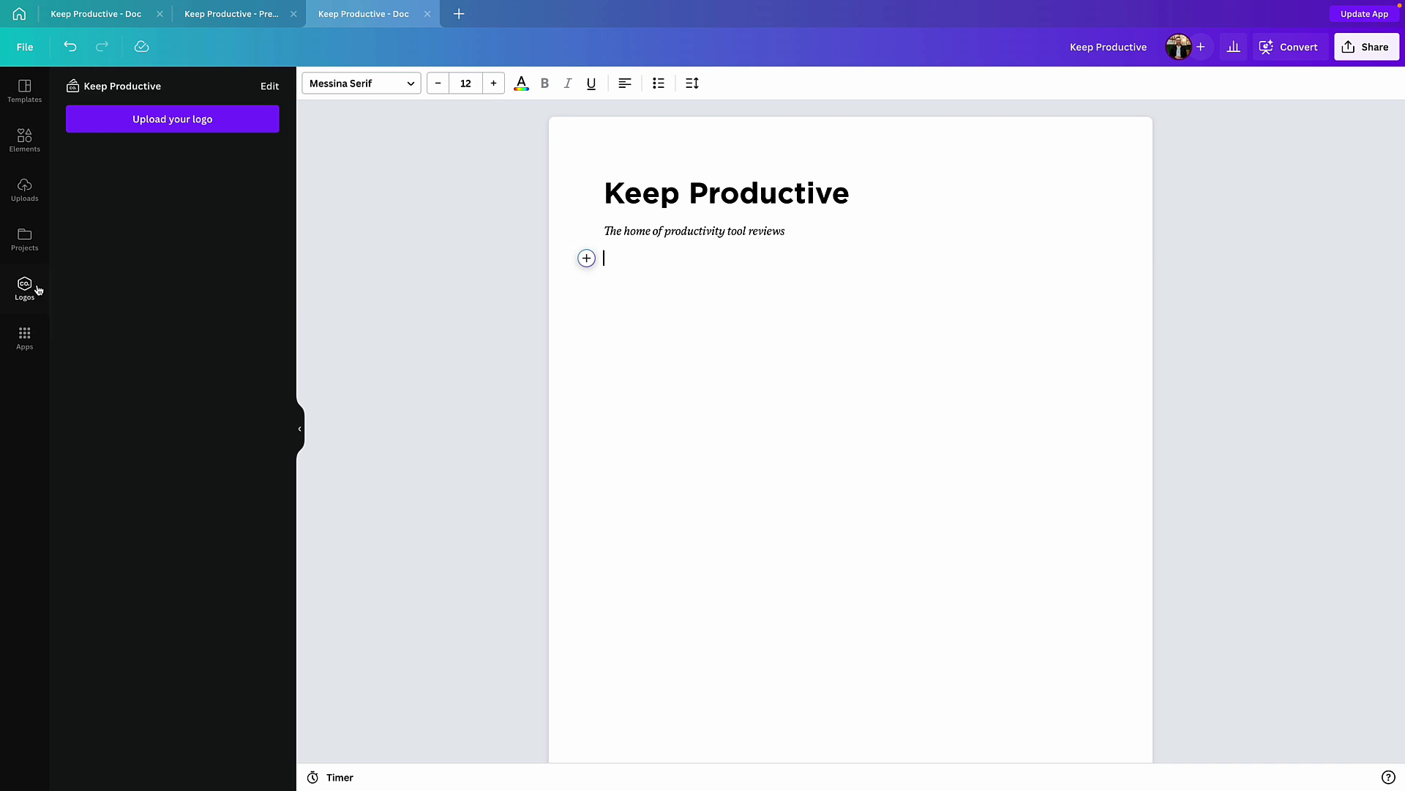
left_click(272, 87)
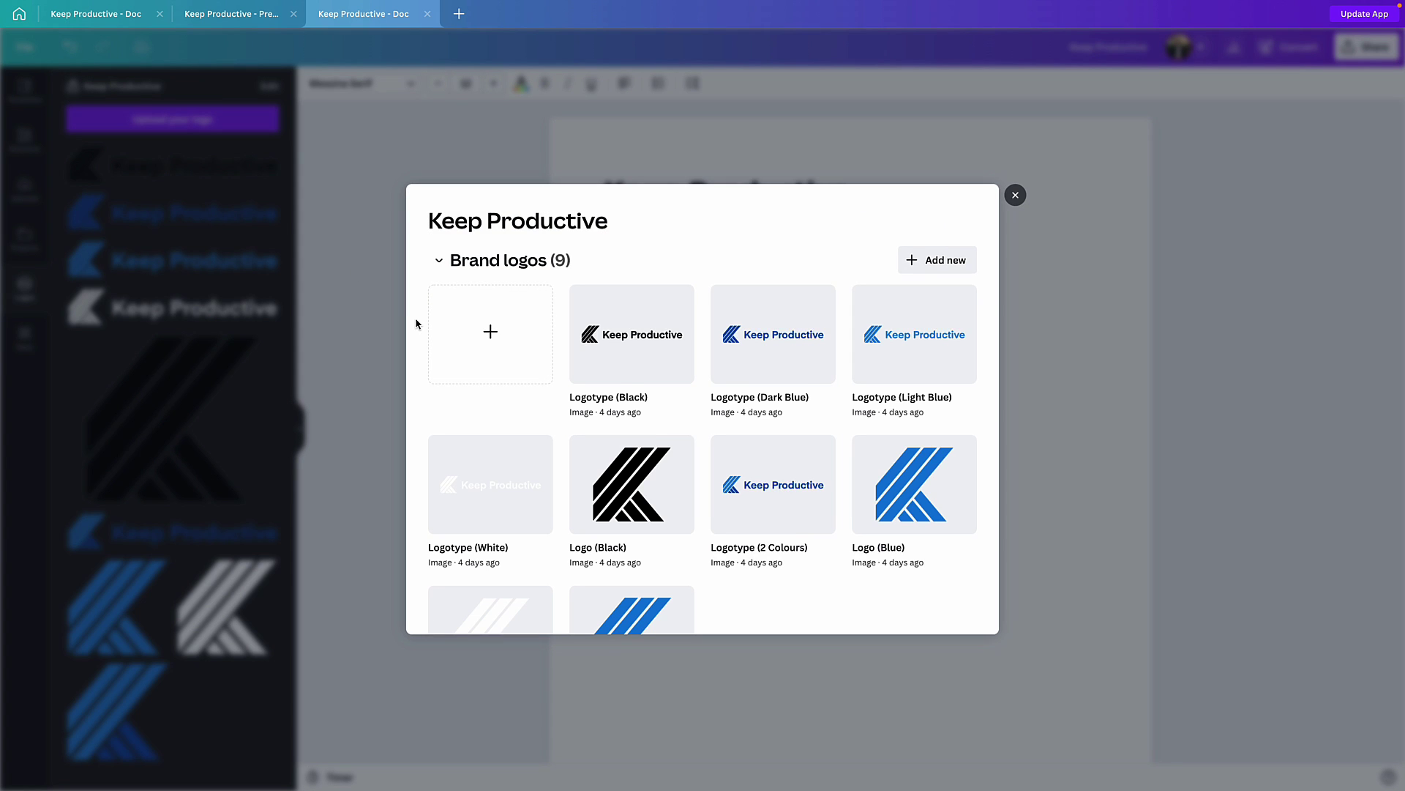
scroll(669, 388, "down", 3)
left_click(498, 576)
scroll(505, 535, "down", 3)
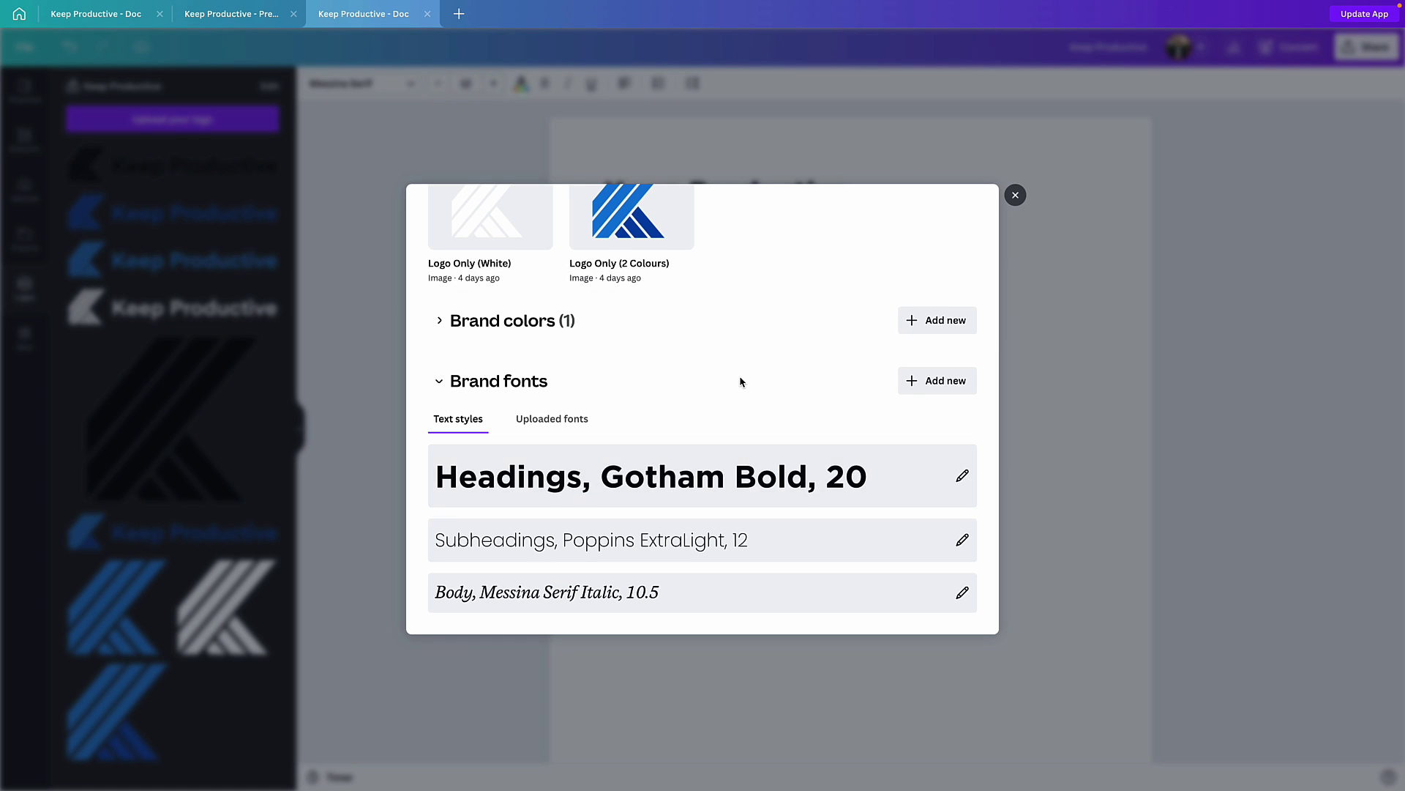
scroll(740, 380, "up", 10)
left_click(1015, 195)
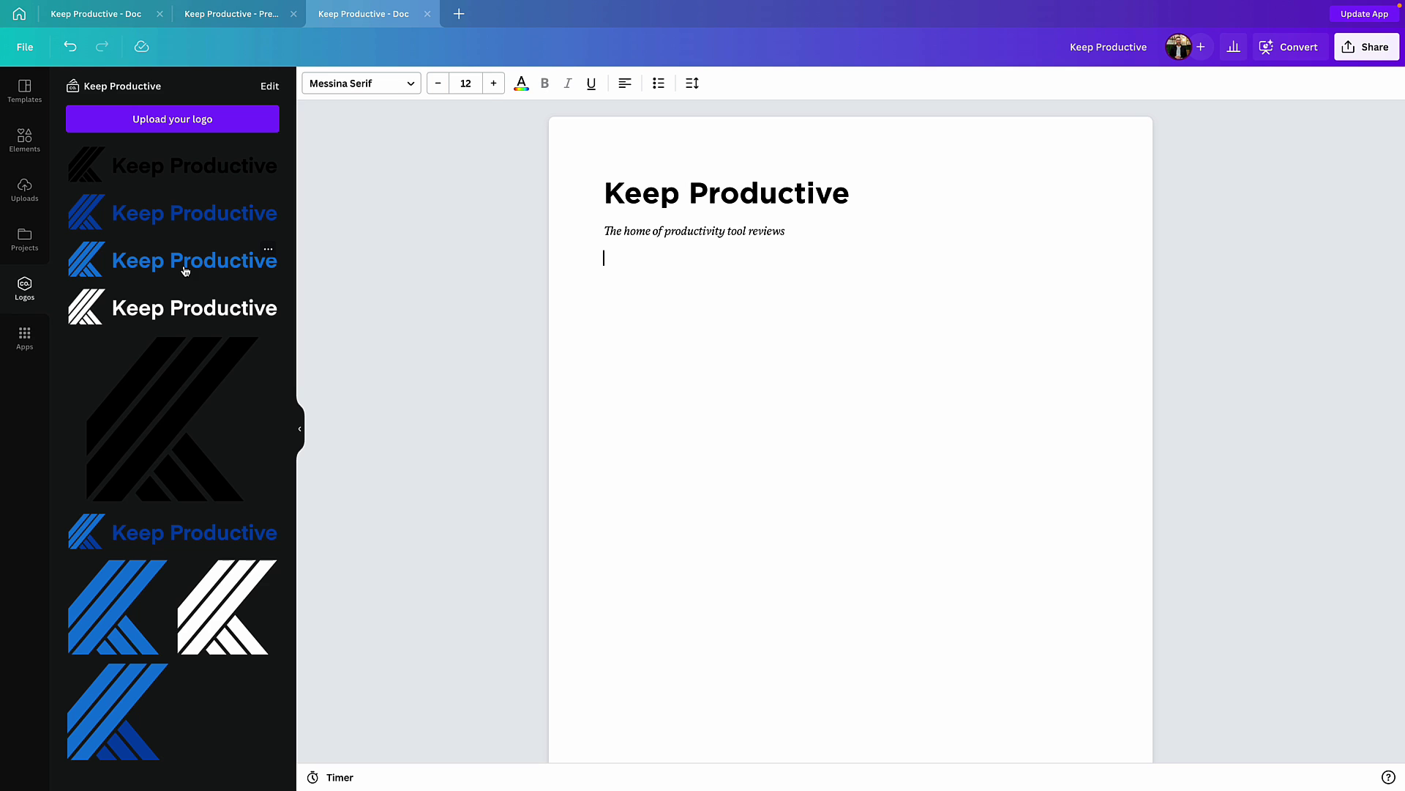
Place the white Keep Productive logo above the heading instead of the blue one, and start an empty top line.
left_click_drag(155, 533, 669, 160)
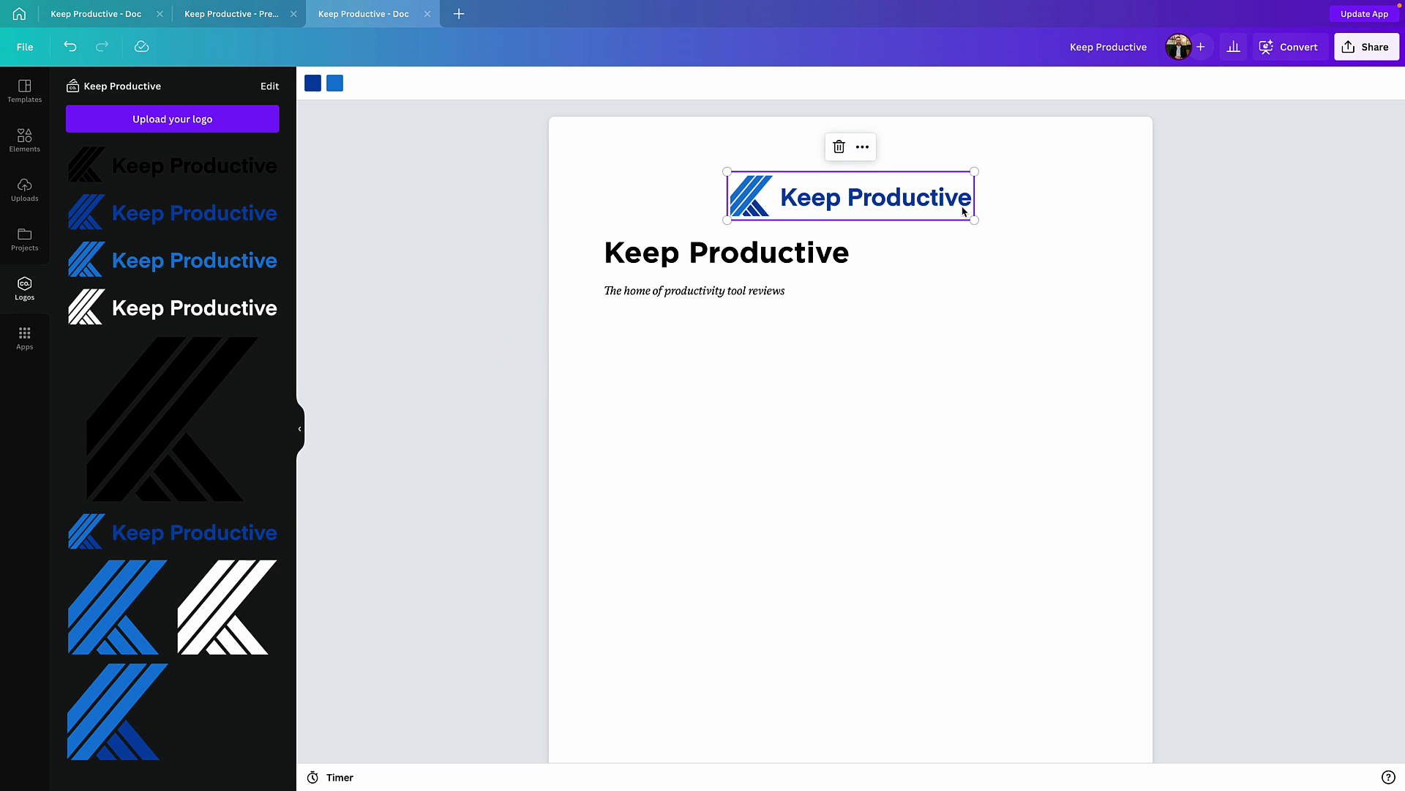
key("Delete")
left_click_drag(207, 328, 637, 175)
left_click(854, 355)
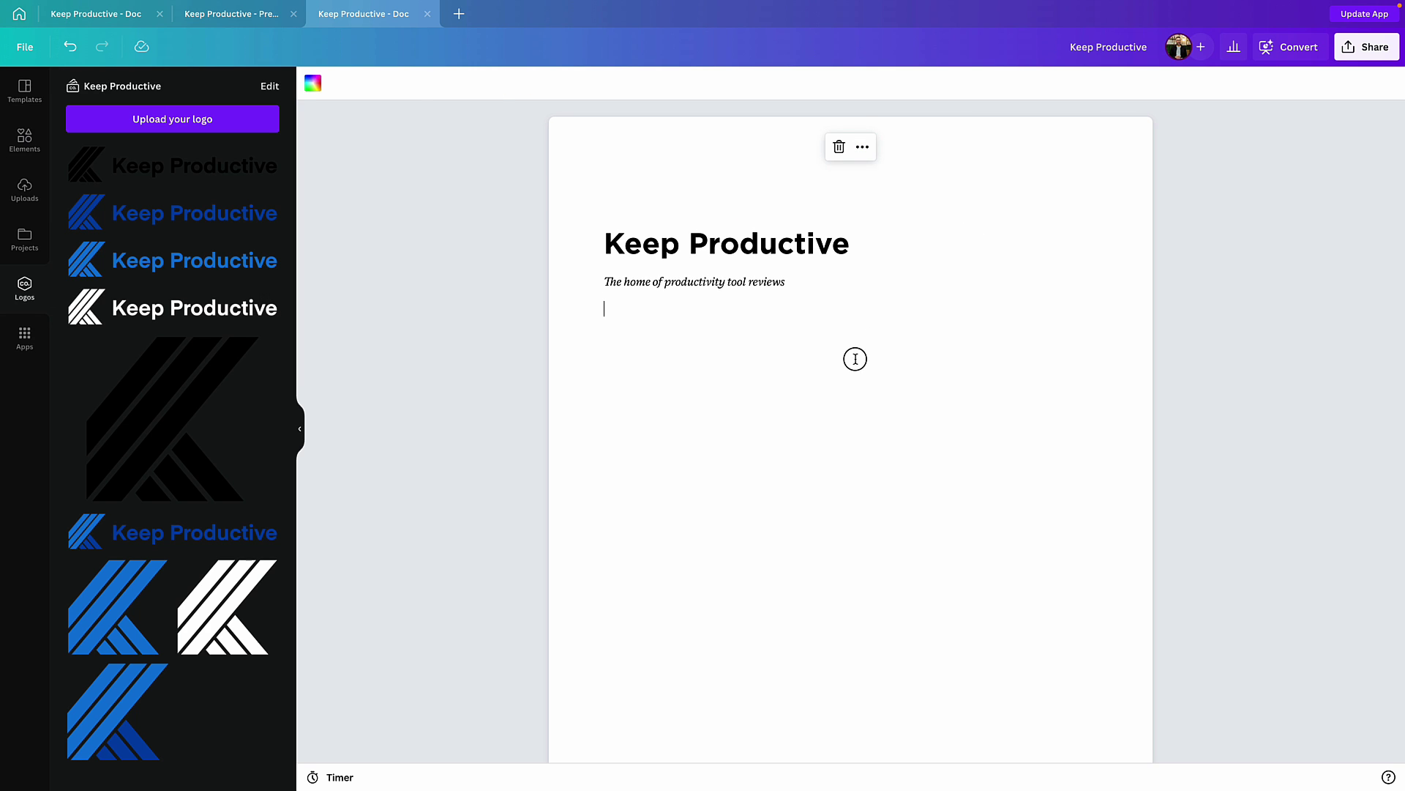
left_click(624, 161)
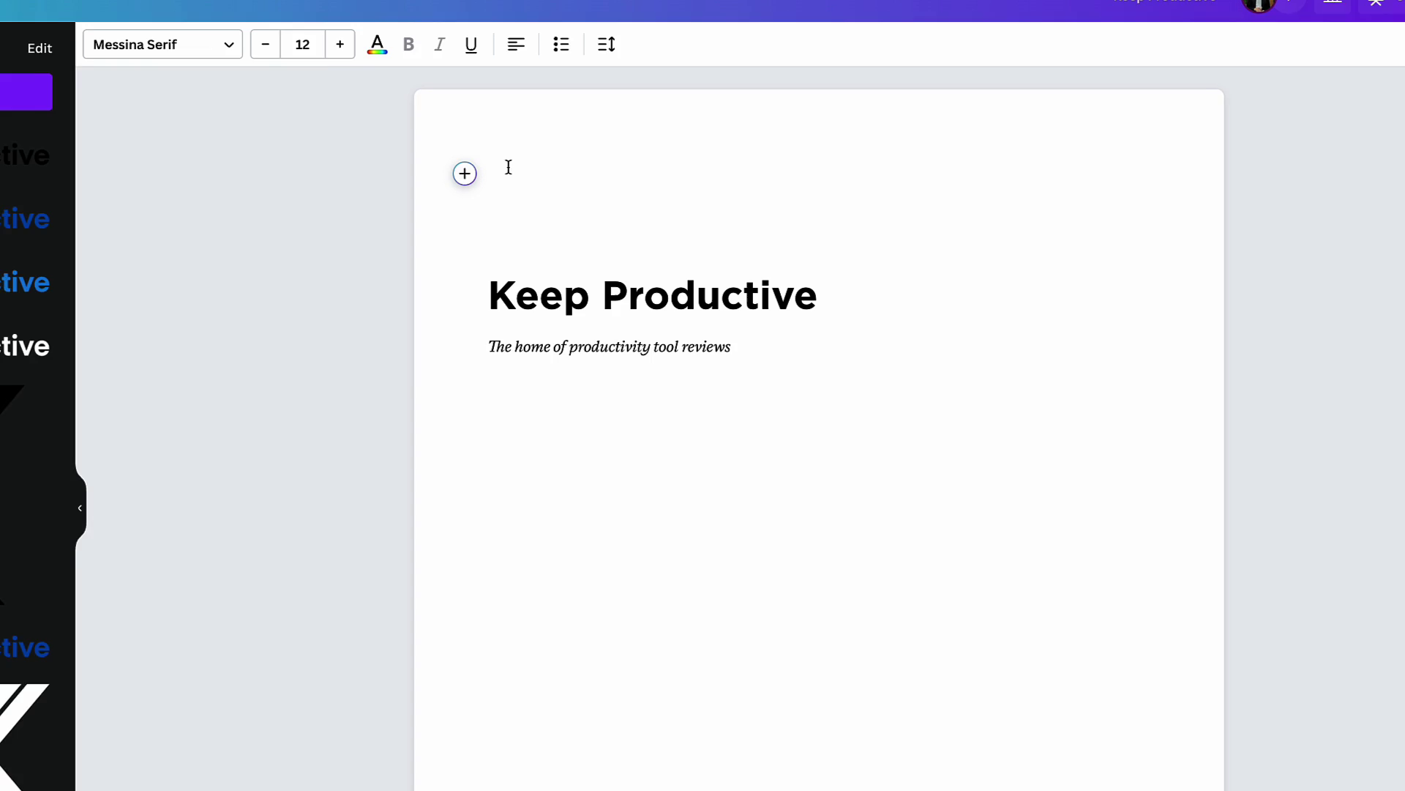
Insert the blue 'Good Morning Sunshine' blog banner template as a design block at the top of the doc.
left_click(465, 173)
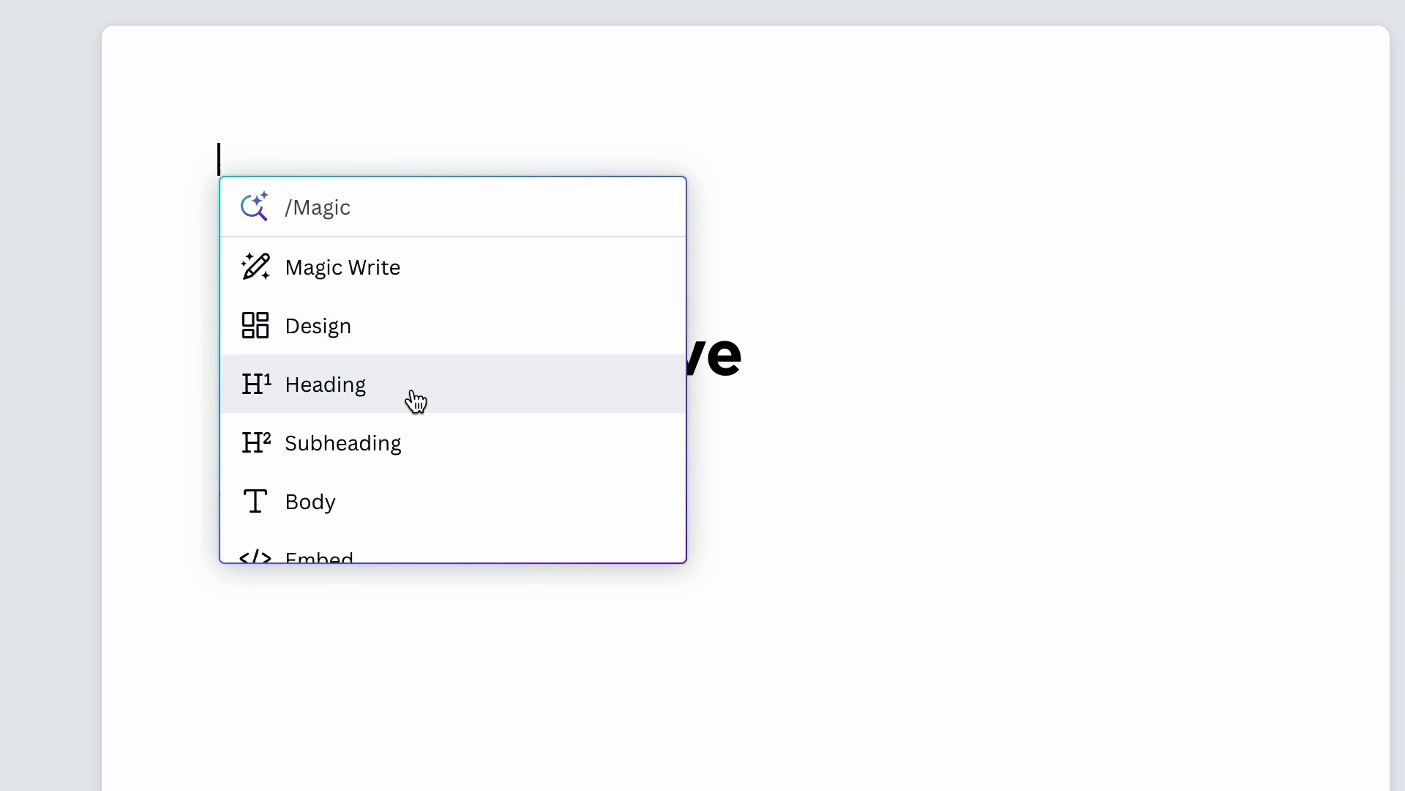
scroll(416, 401, "down", 2)
scroll(415, 398, "up", 1)
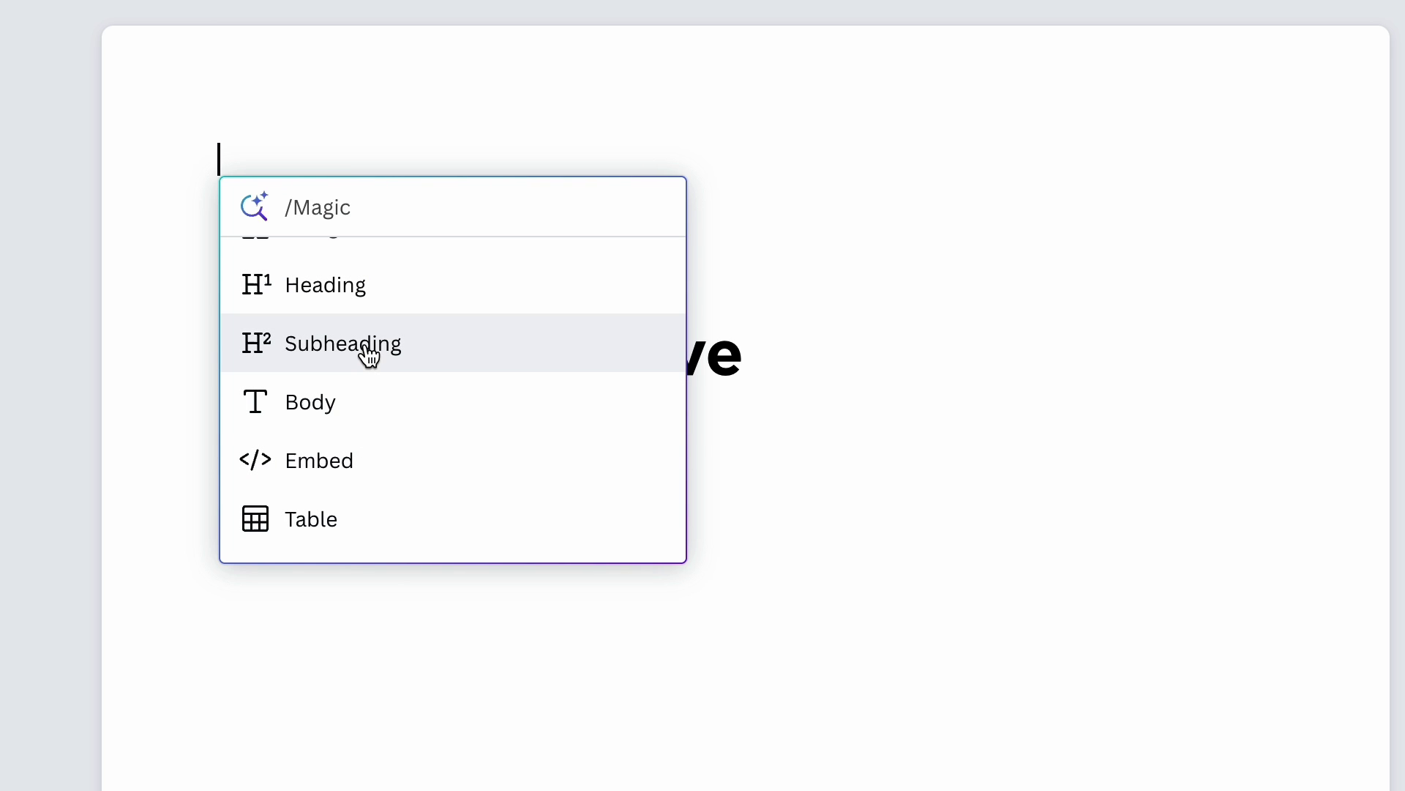
scroll(386, 331, "up", 2)
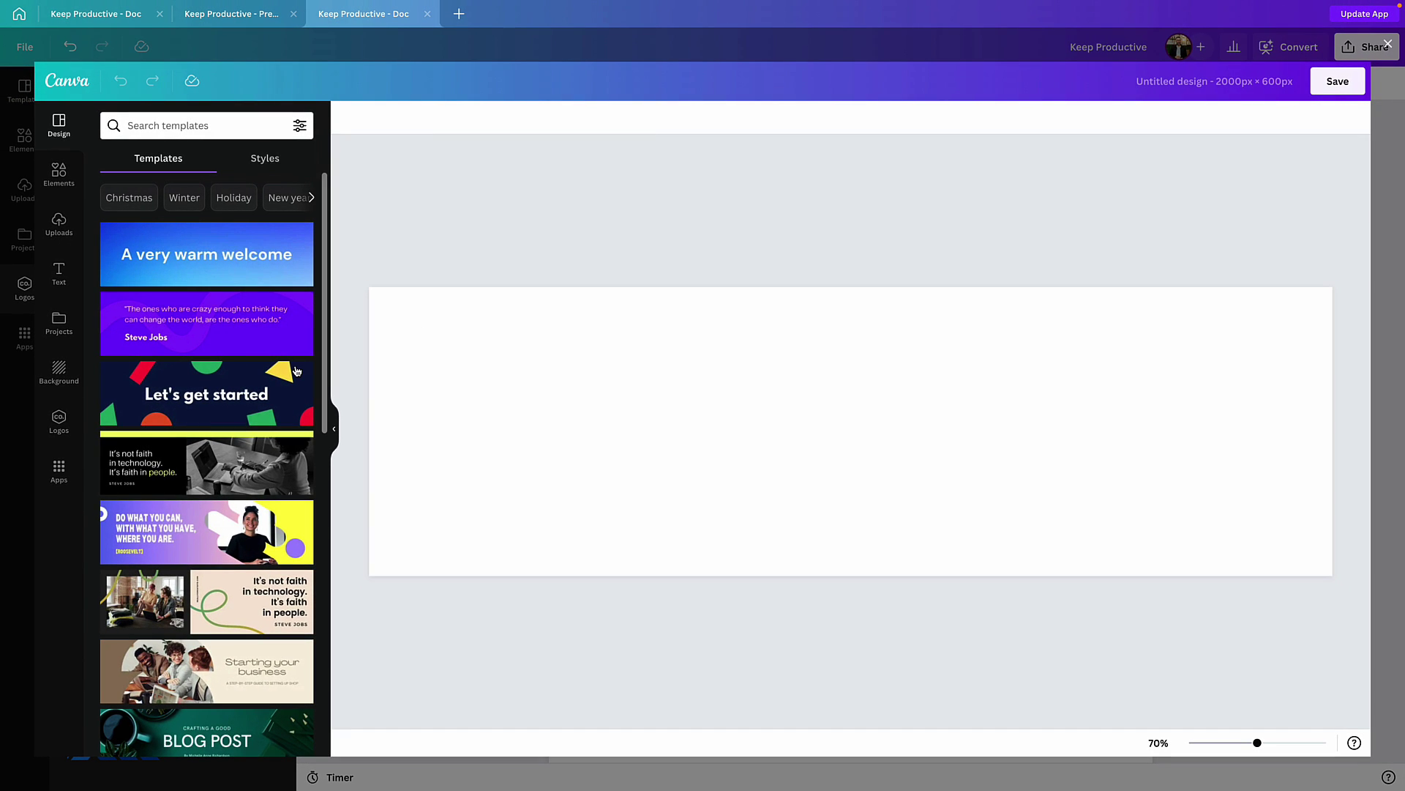
scroll(214, 360, "down", 6)
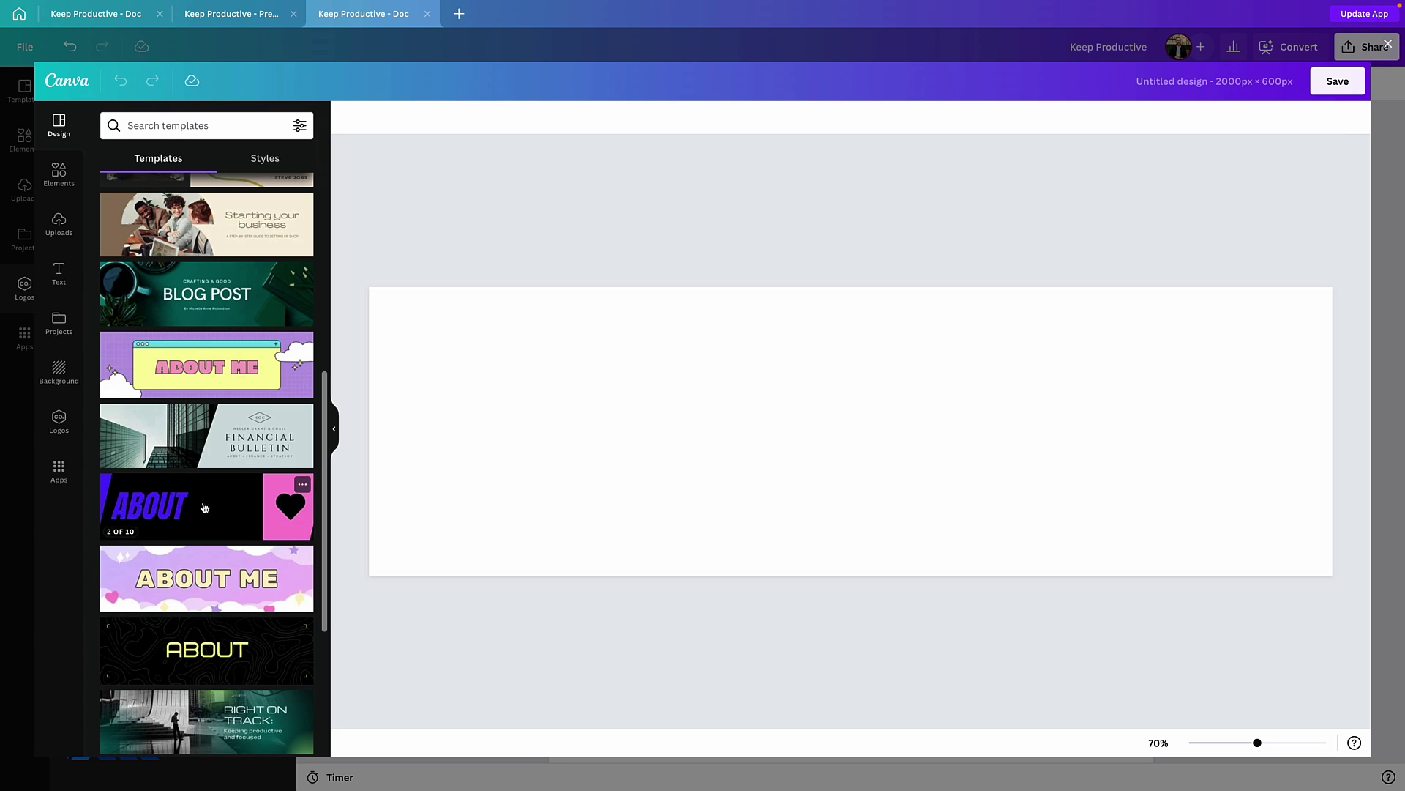
scroll(211, 514, "down", 5)
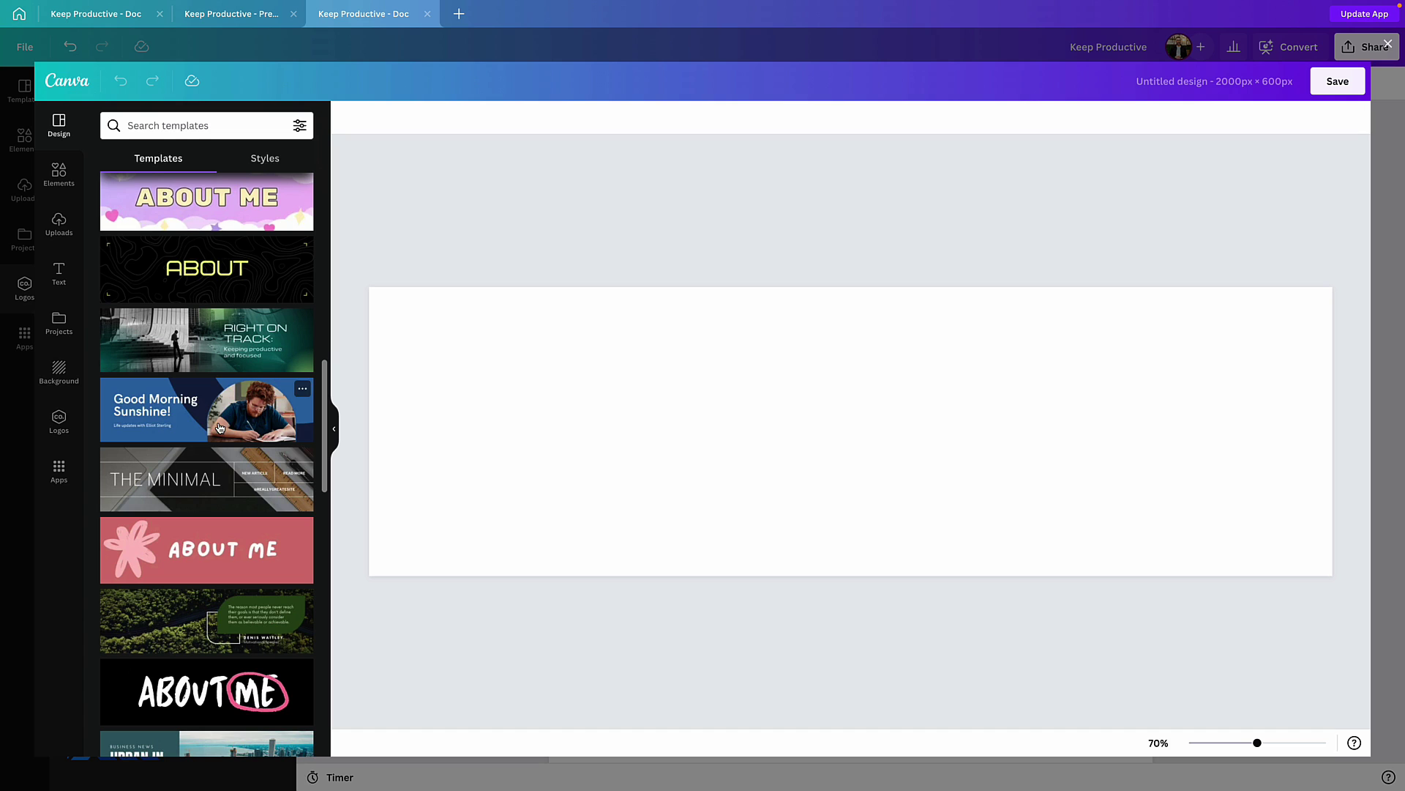
left_click(229, 386)
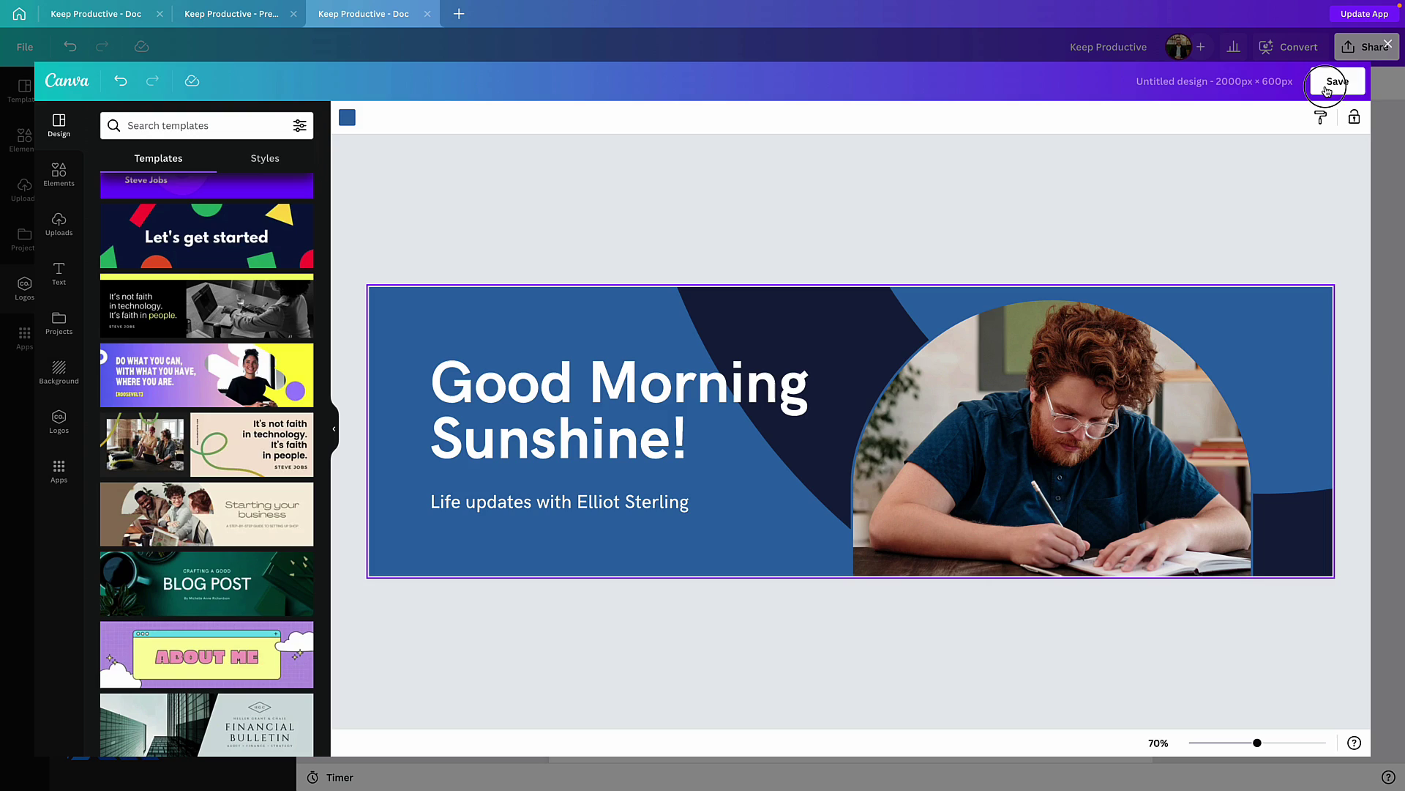
left_click(1338, 81)
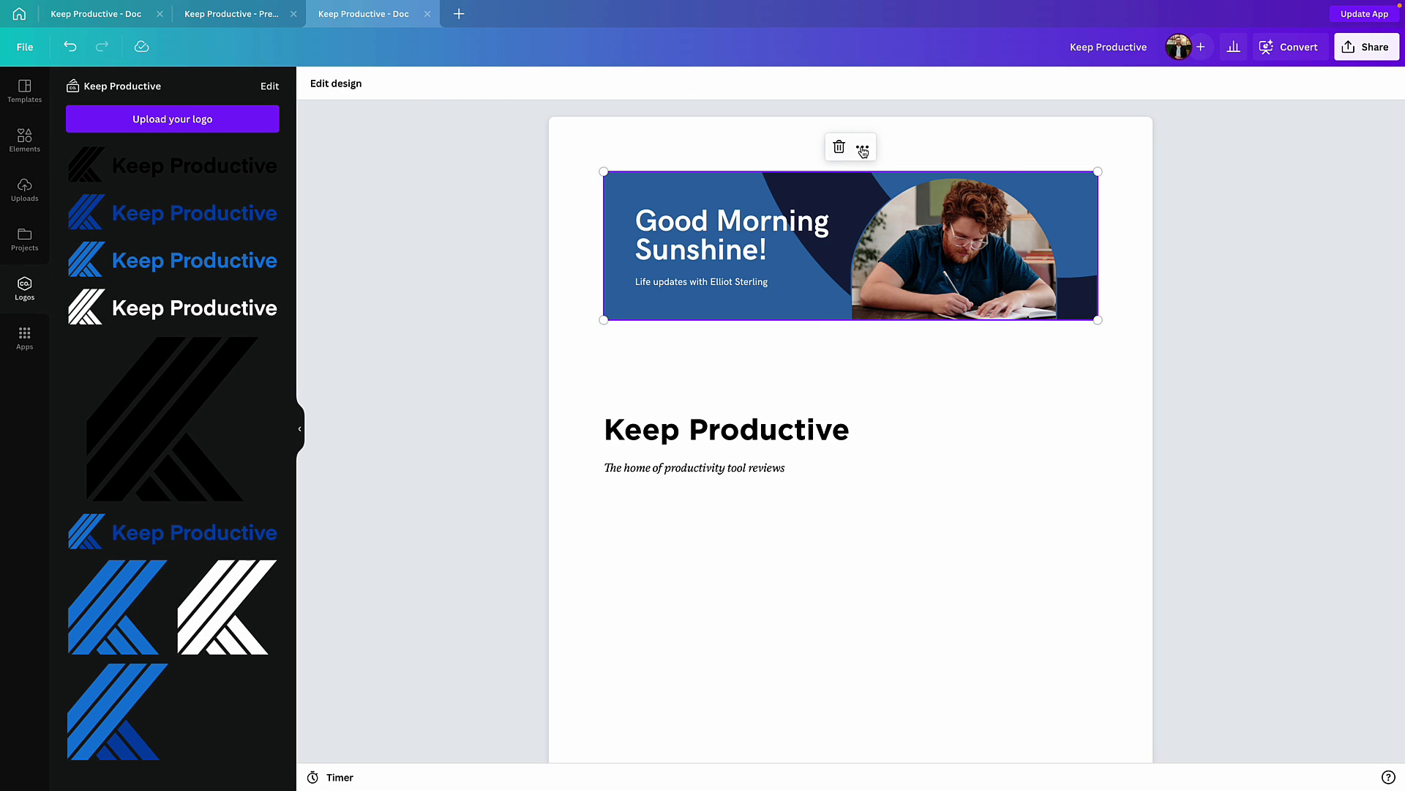
left_click(862, 146)
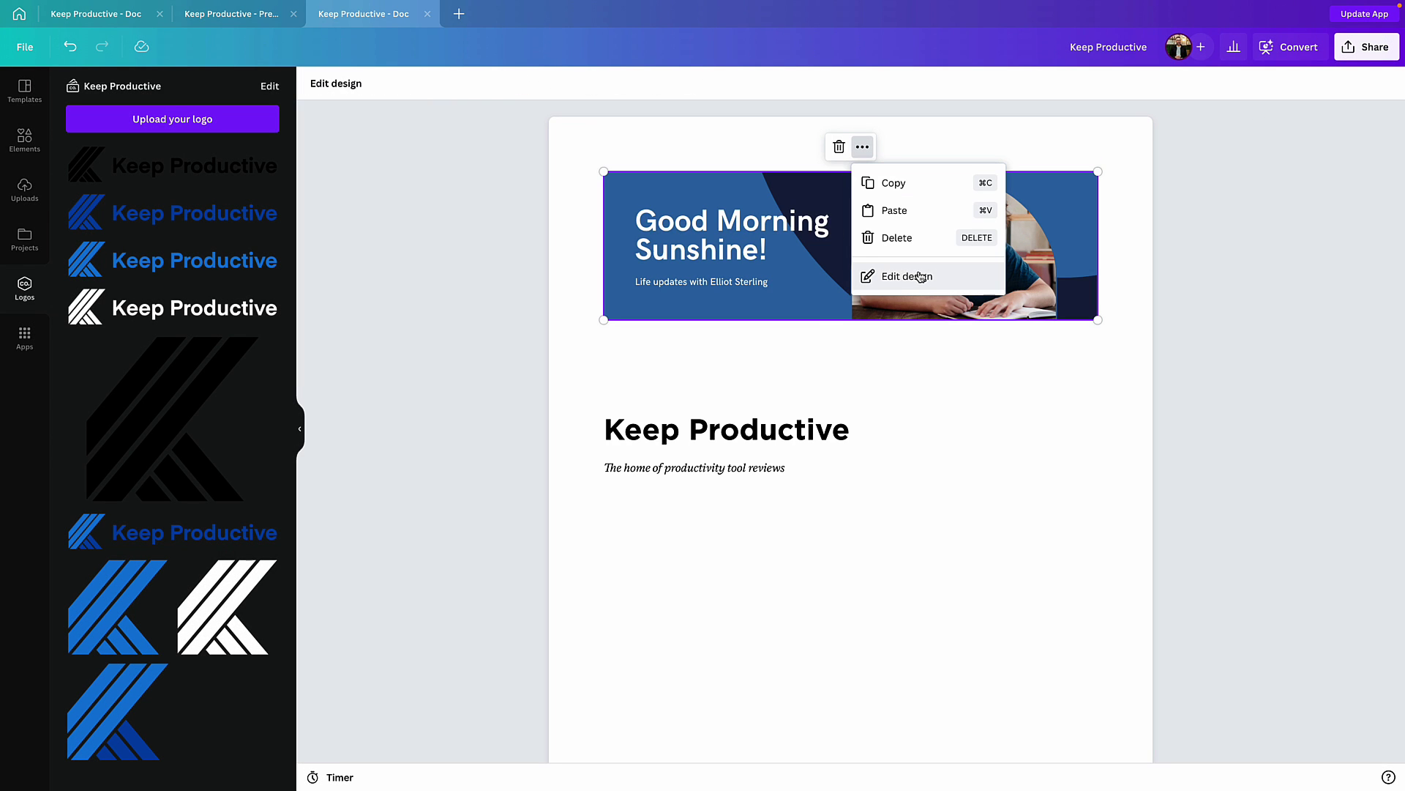
left_click(729, 331)
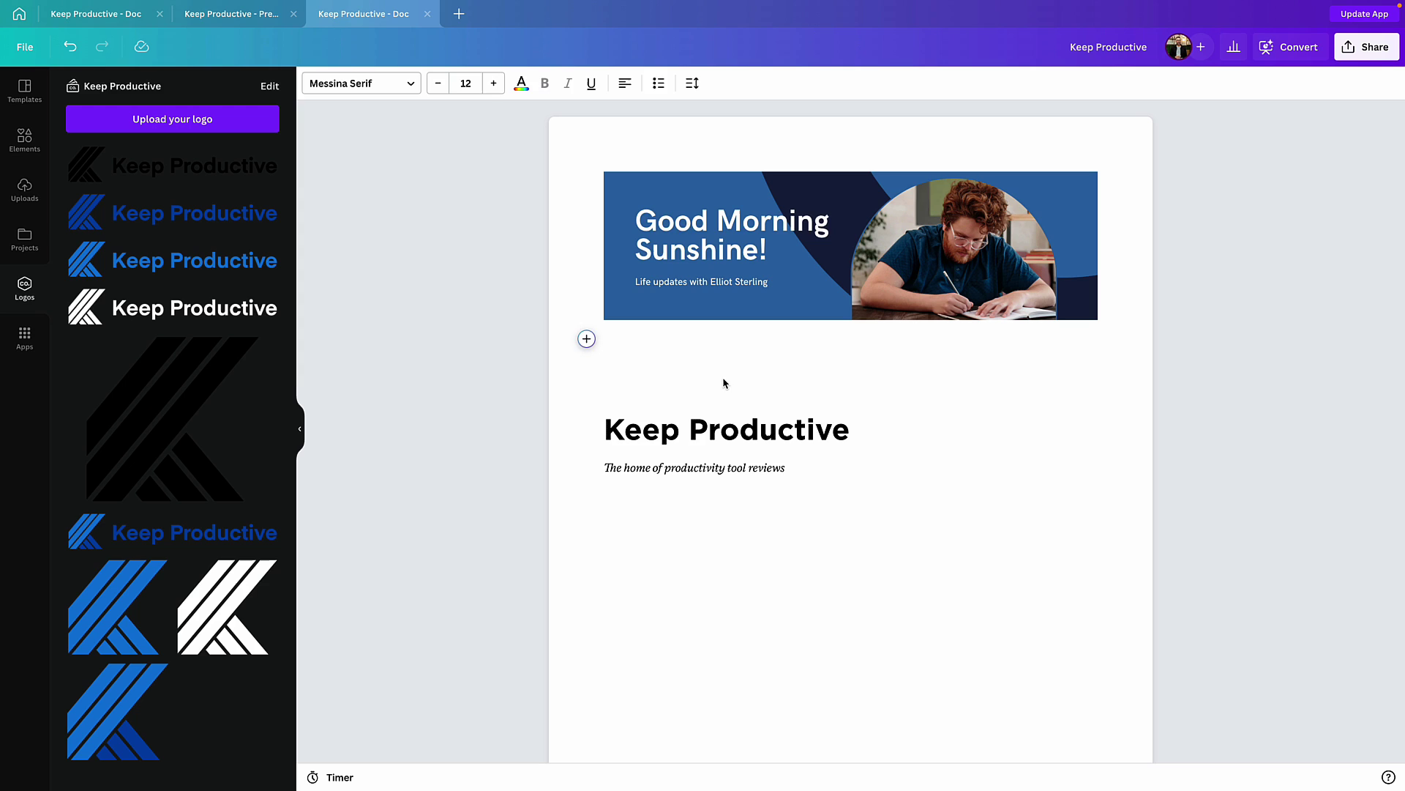
key("ctrl+v")
Select the banner and browse the stock photos in the Elements library.
left_click(660, 345)
left_click(727, 220)
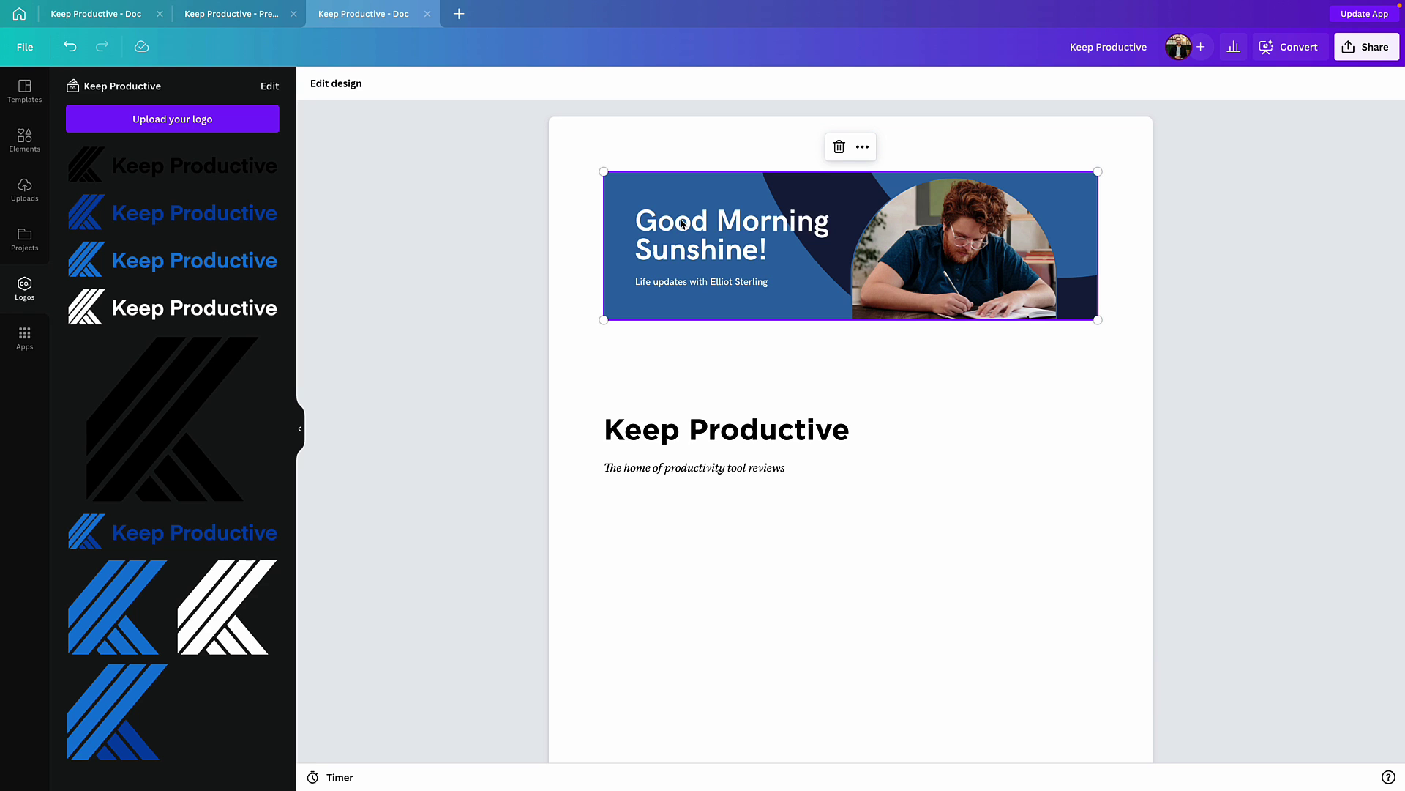
left_click(24, 139)
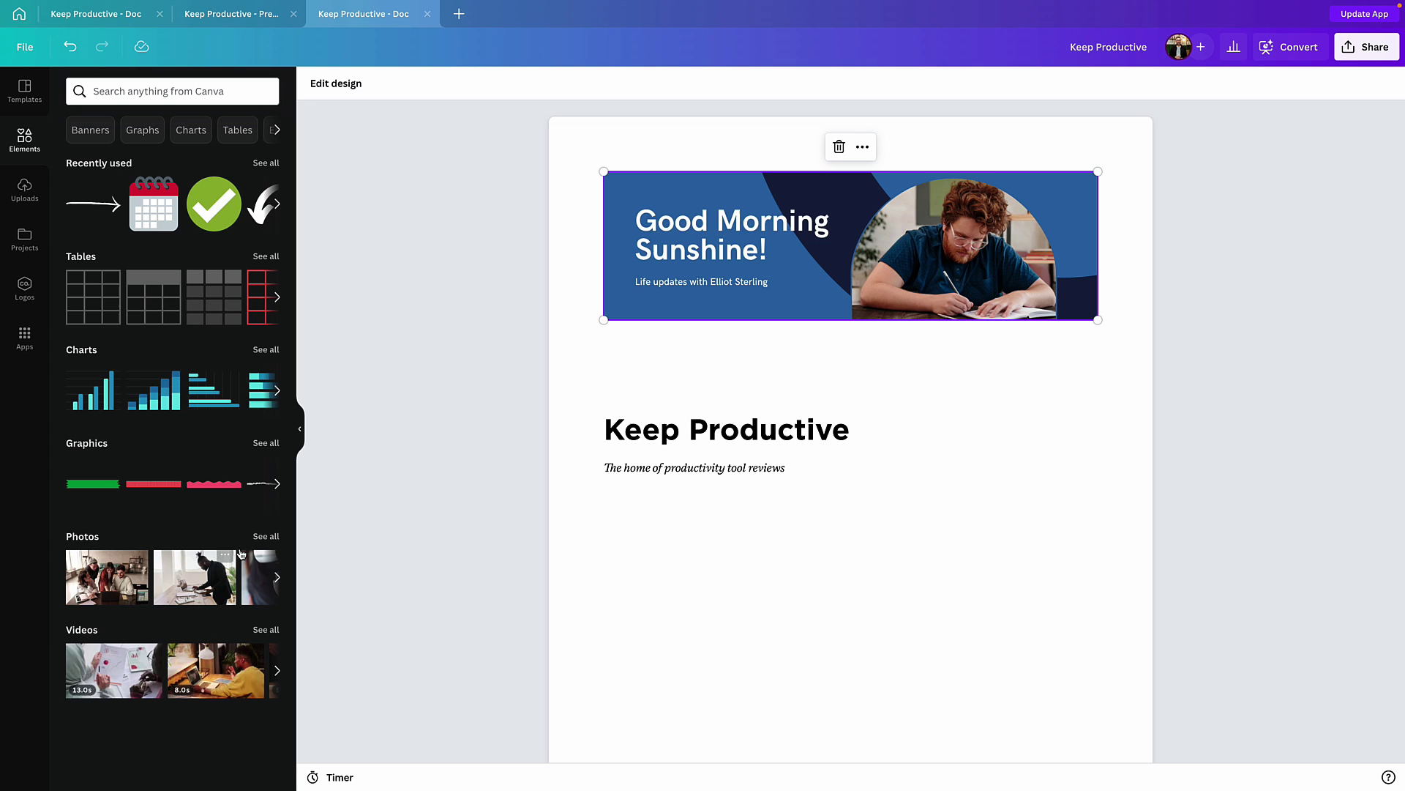
left_click(268, 538)
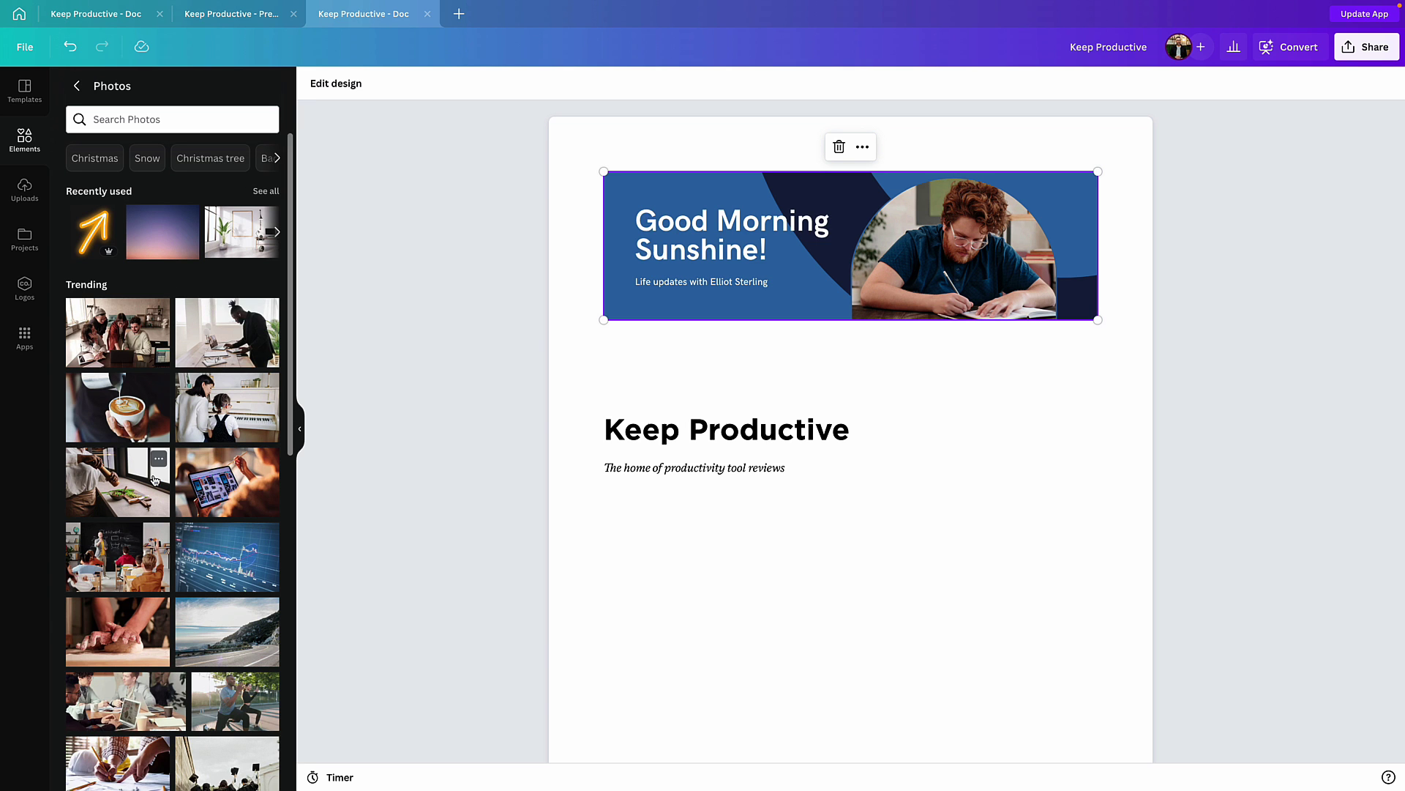
Show the uploaded images, then put the caret on an empty line under the subtitle.
scroll(136, 521, "down", 5)
scroll(137, 520, "up", 5)
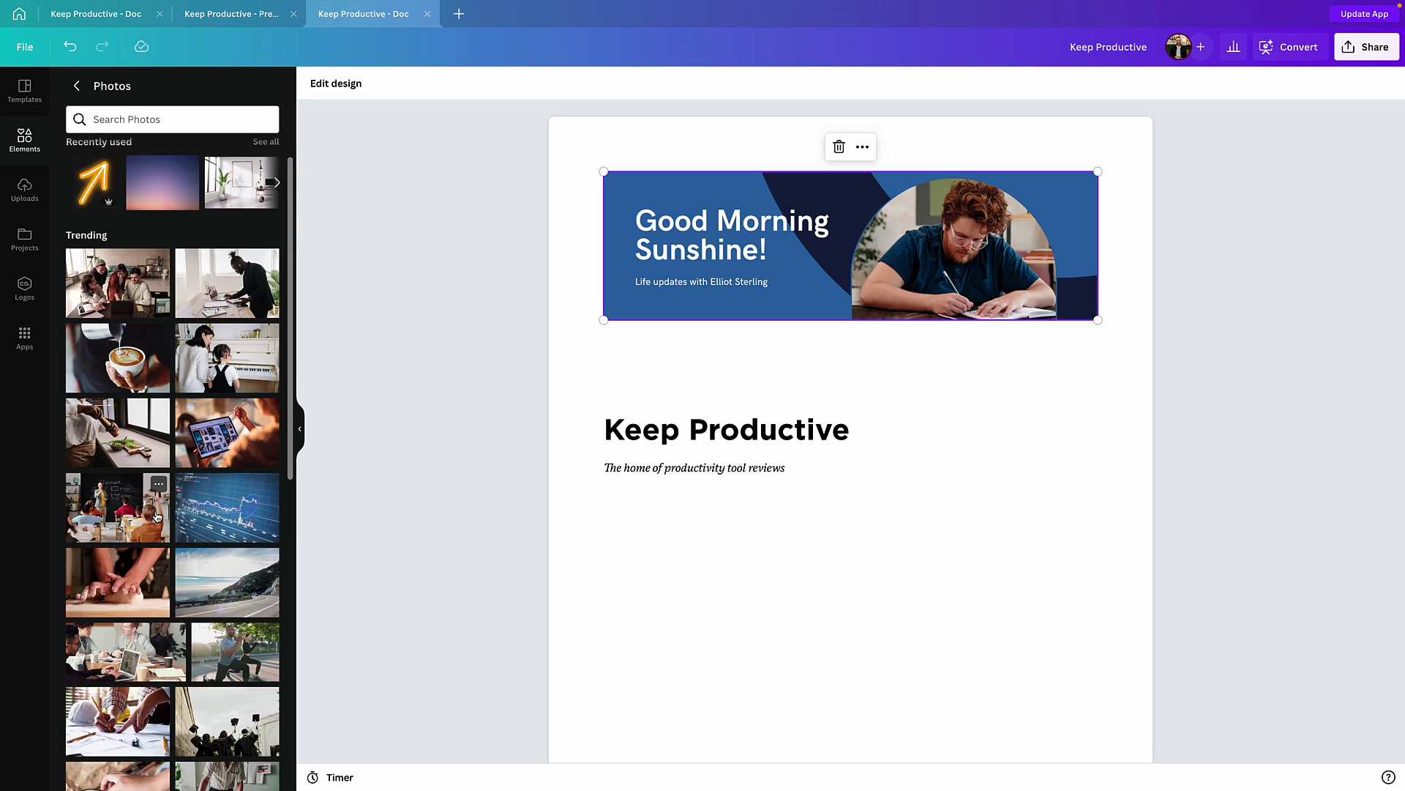
scroll(128, 325, "down", 5)
left_click(26, 193)
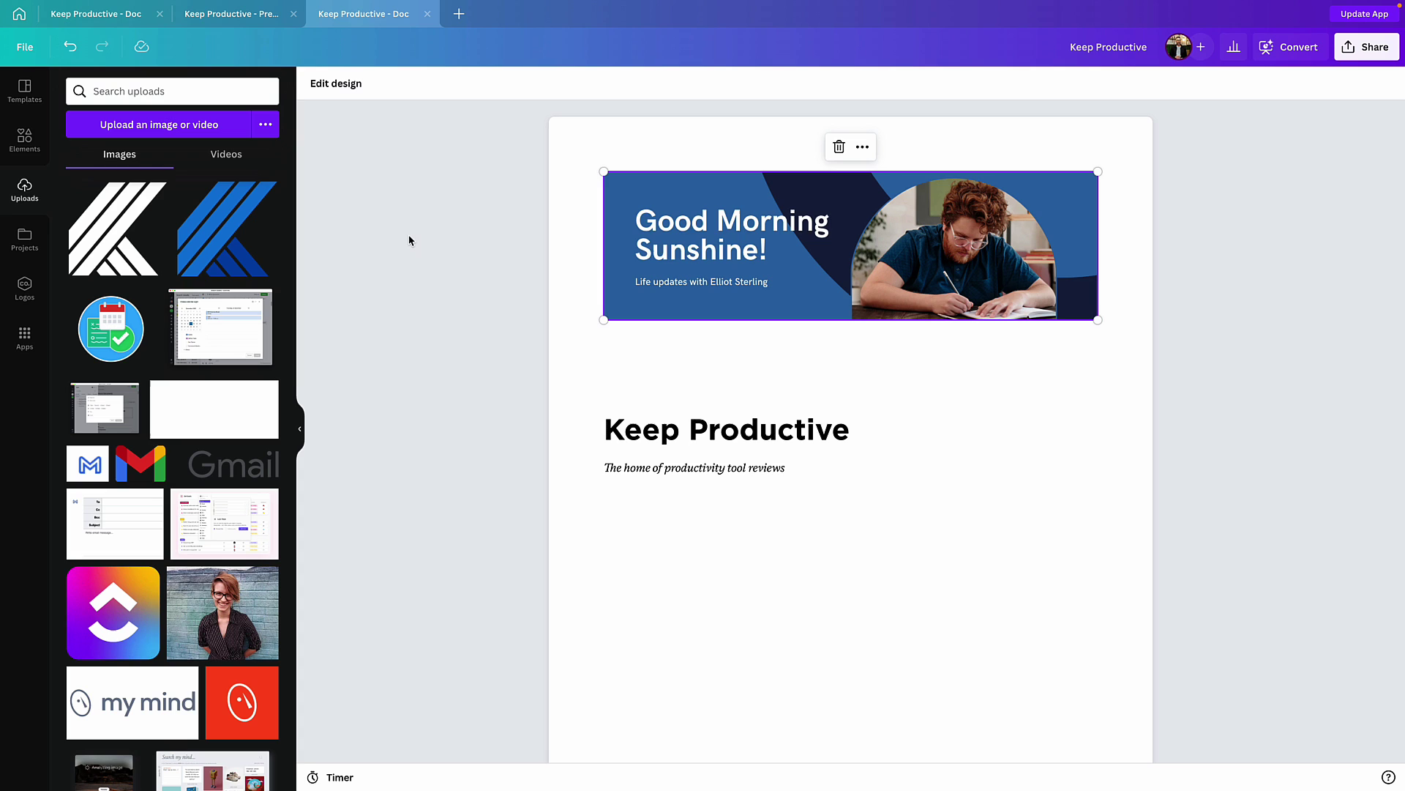
left_click(746, 384)
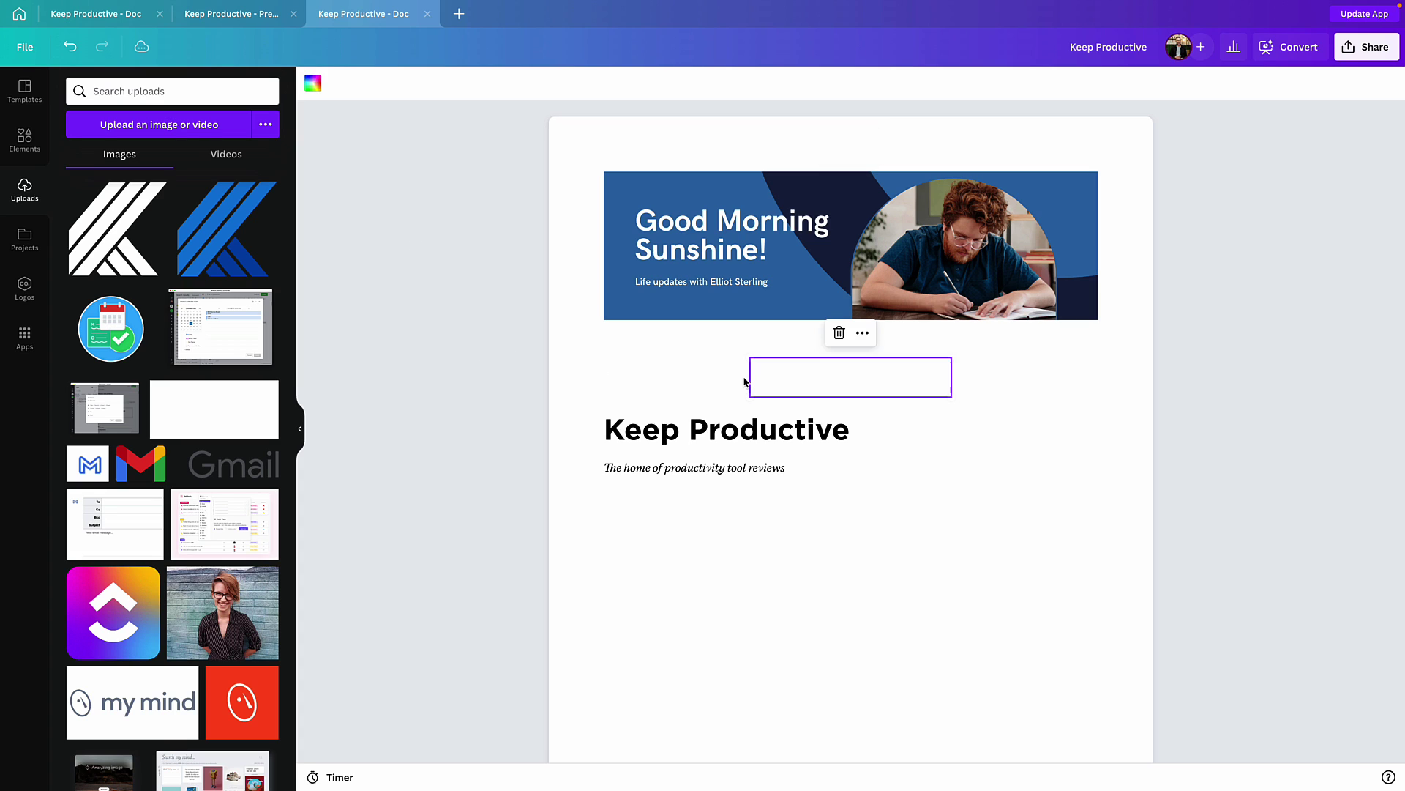
left_click(708, 491)
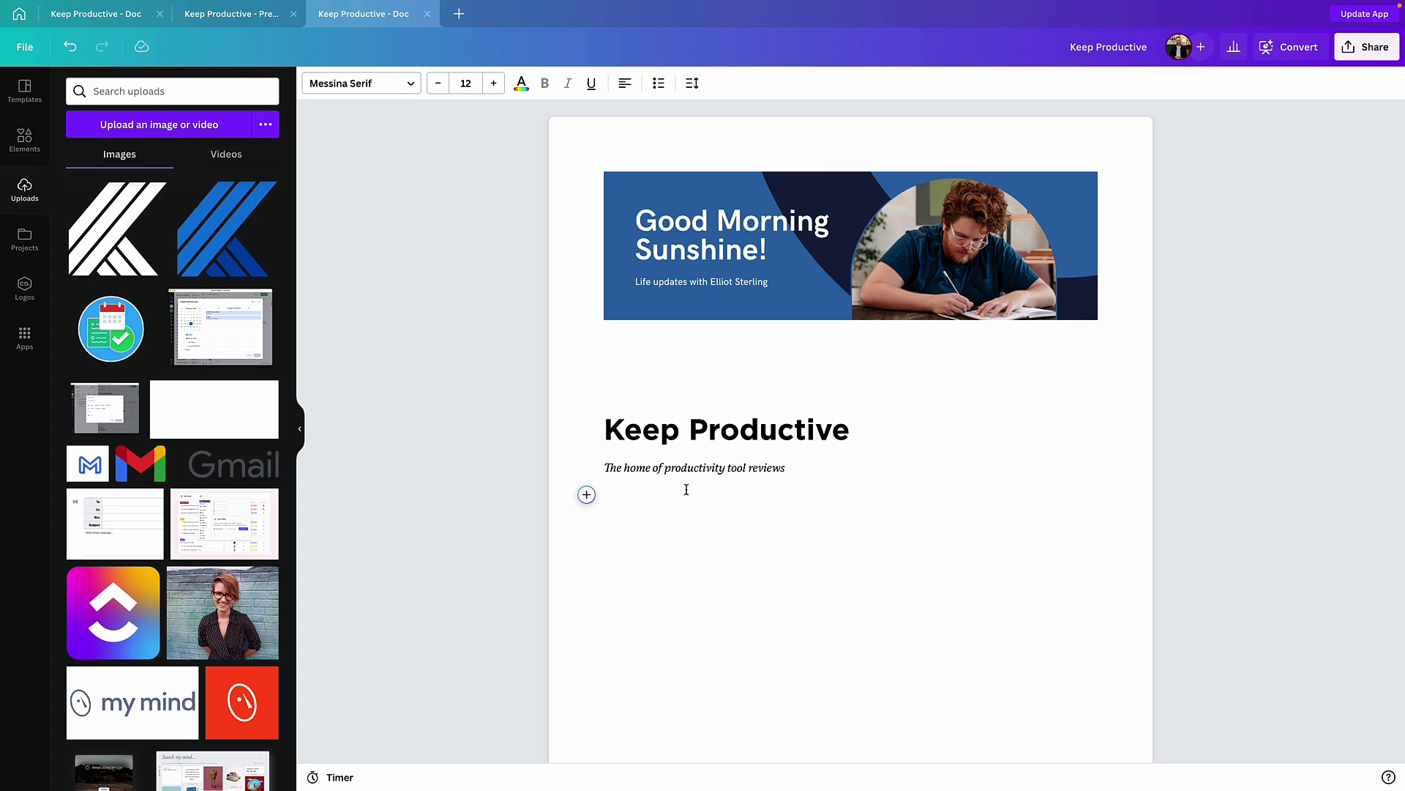
Generate a Magic Write overview from the prompt 'Keep Productive does on YouTube'.
left_click(588, 495)
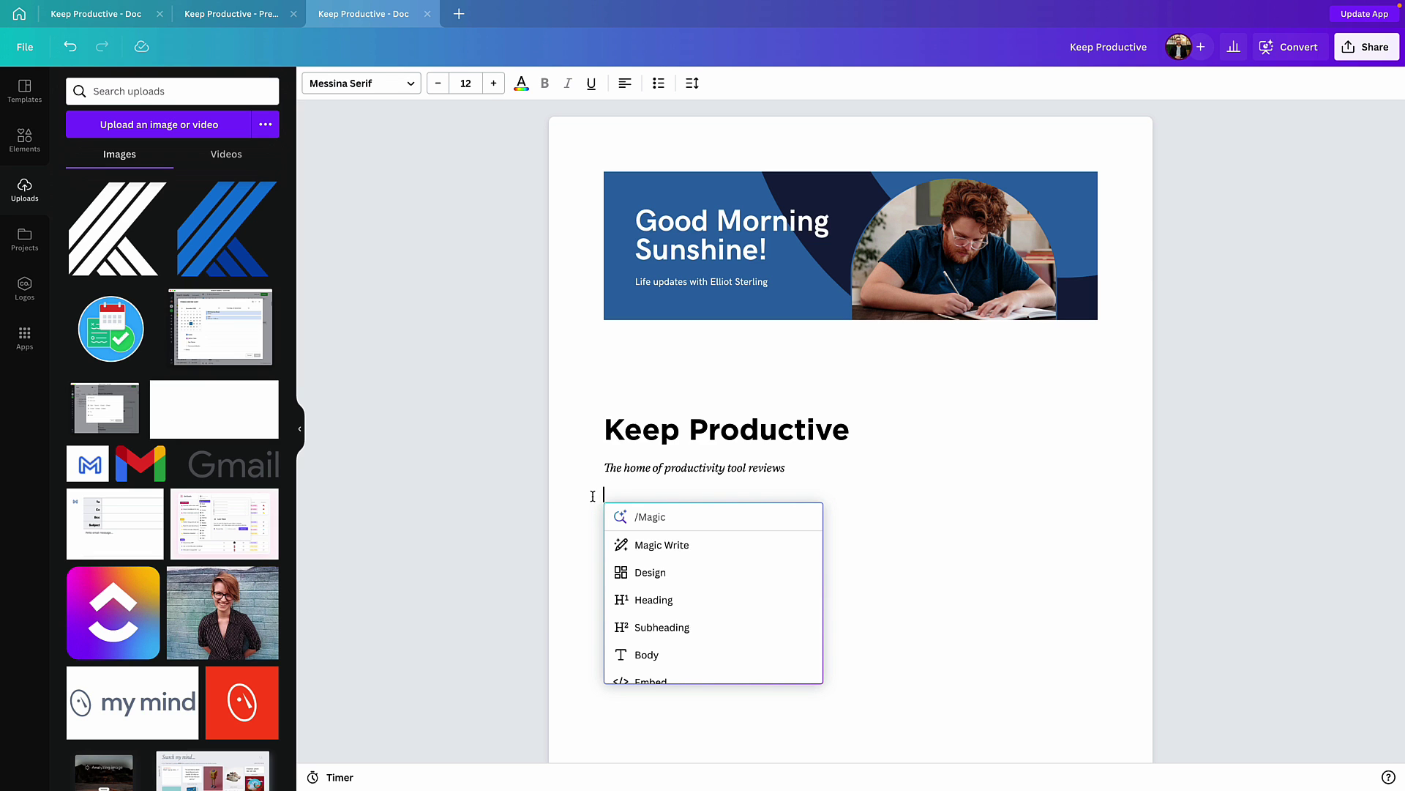
left_click(673, 546)
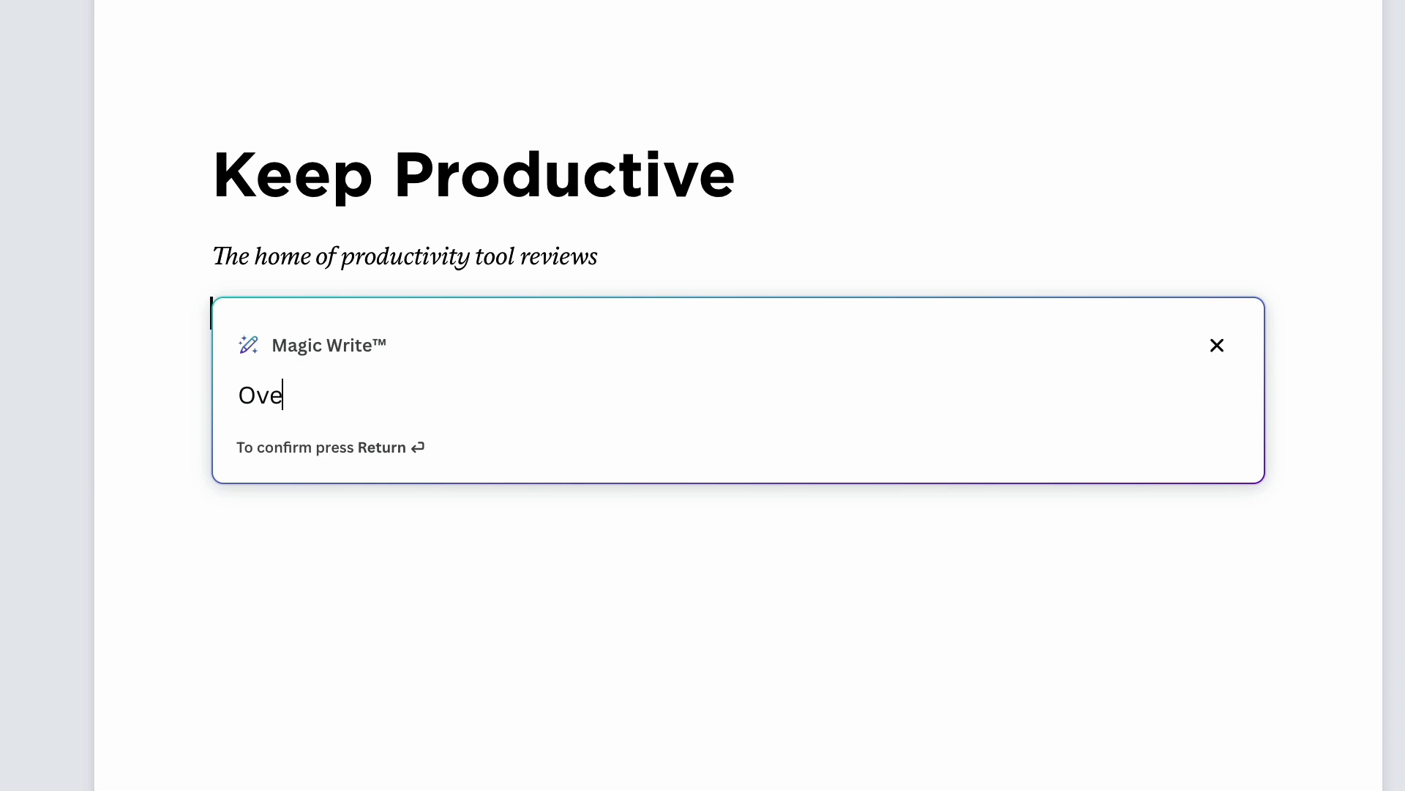
type("Keep Productive ")
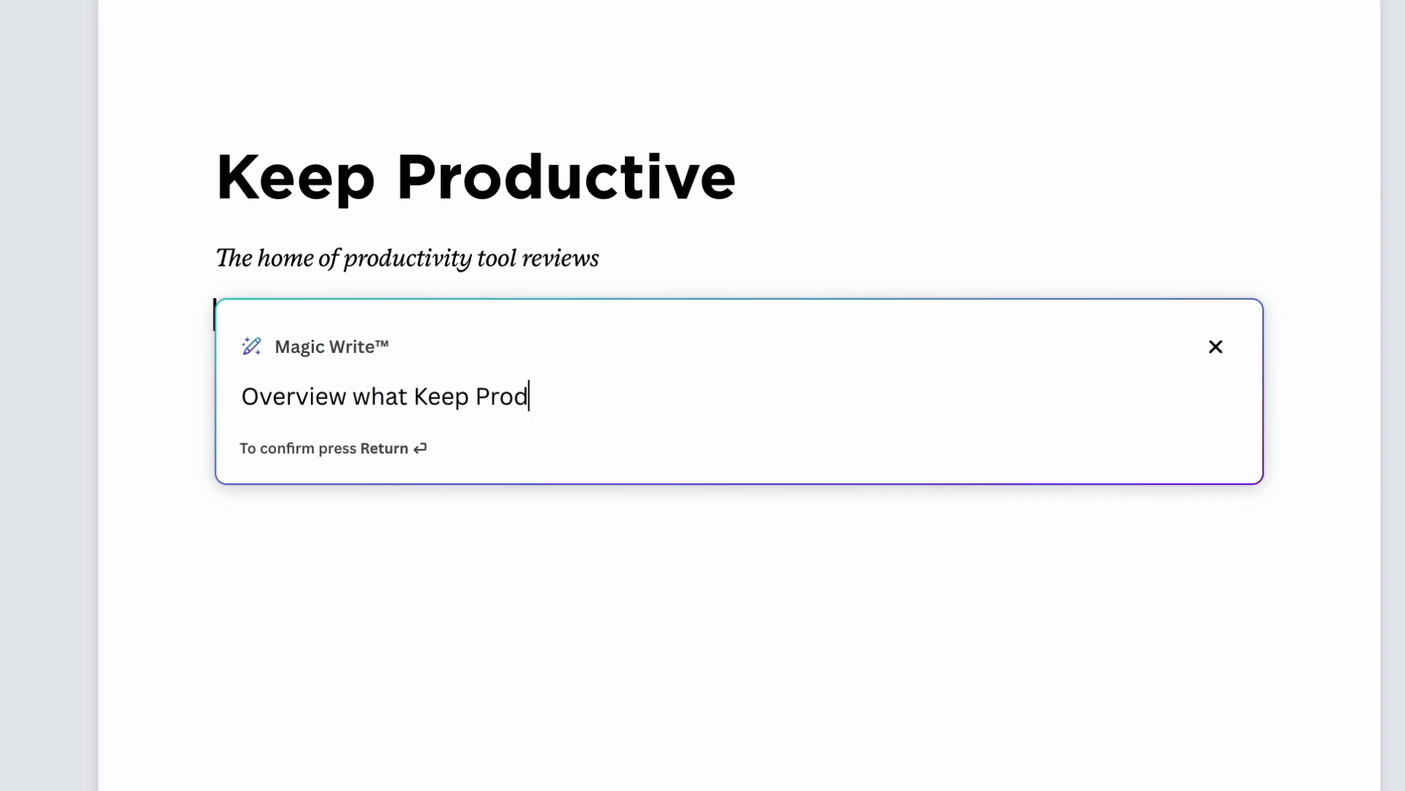
type("does on YouTube")
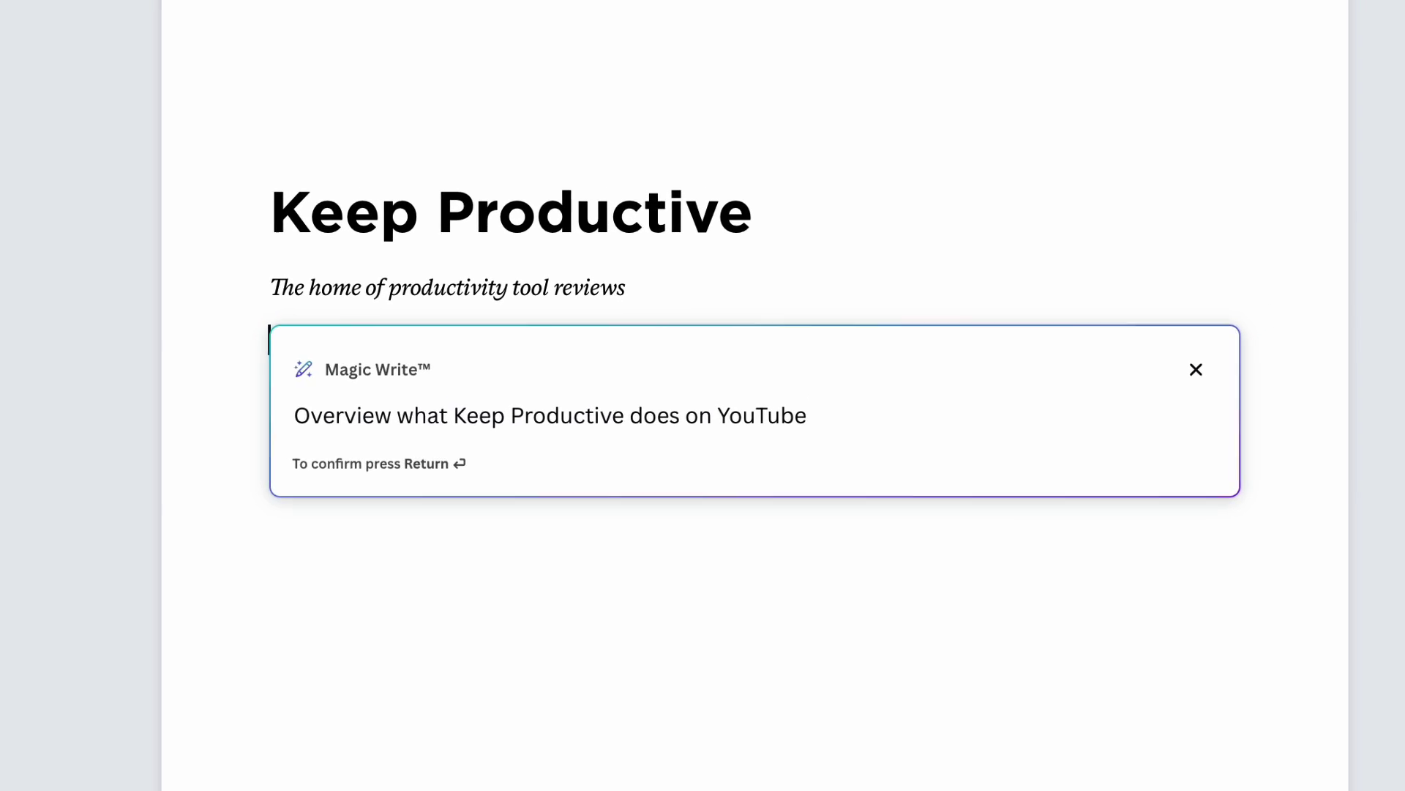
key("Return")
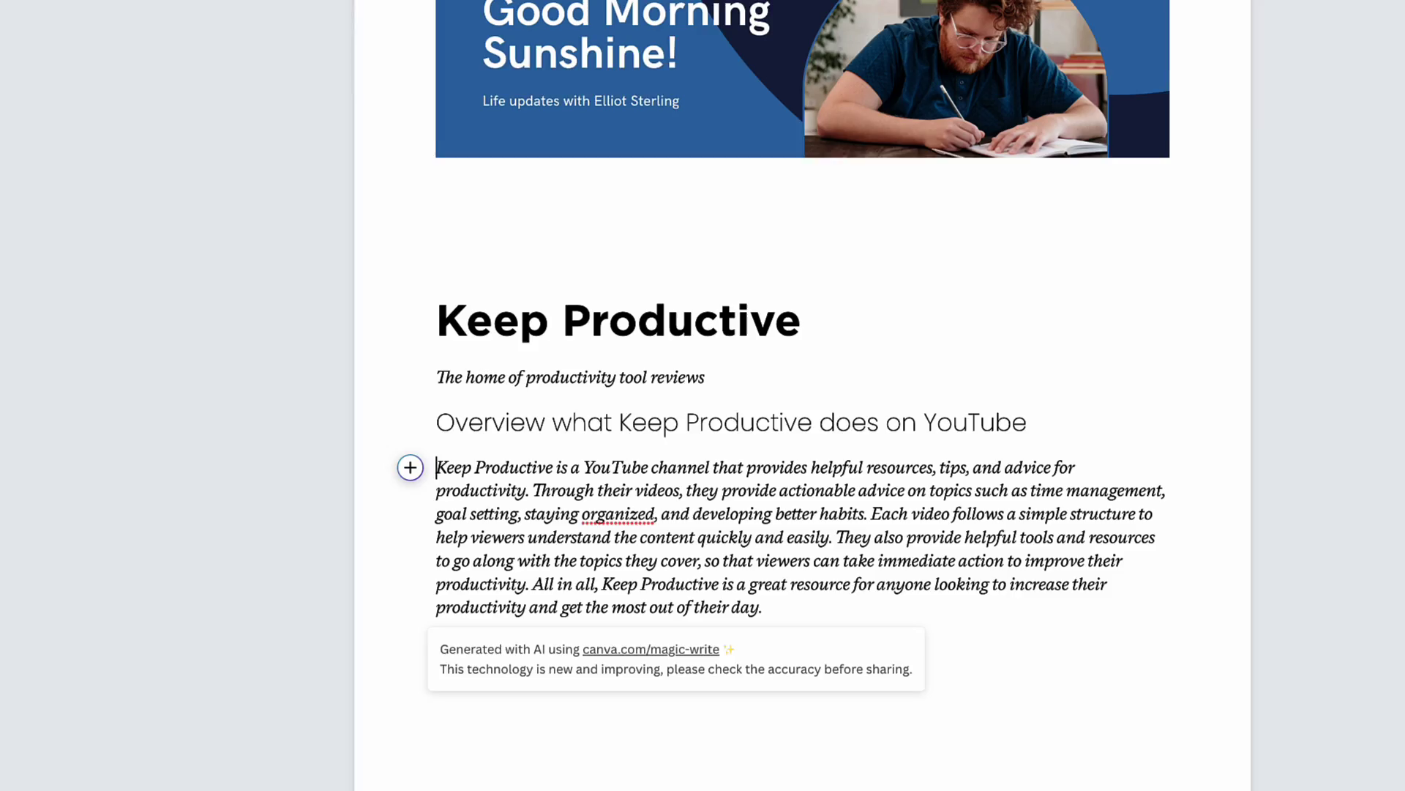
Split the overview into three paragraphs at 'Each video follows' and 'All in all'.
left_click(878, 524)
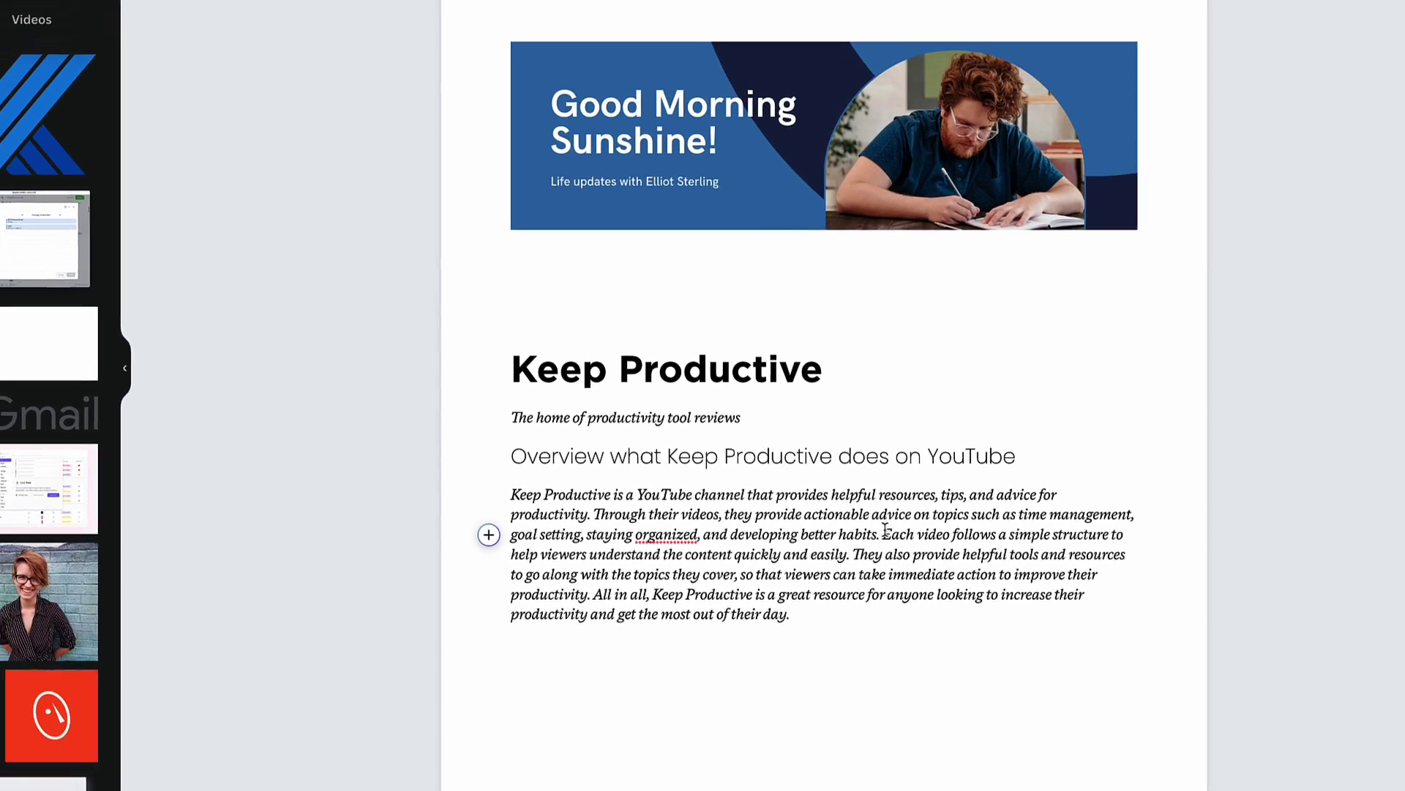
key("Return")
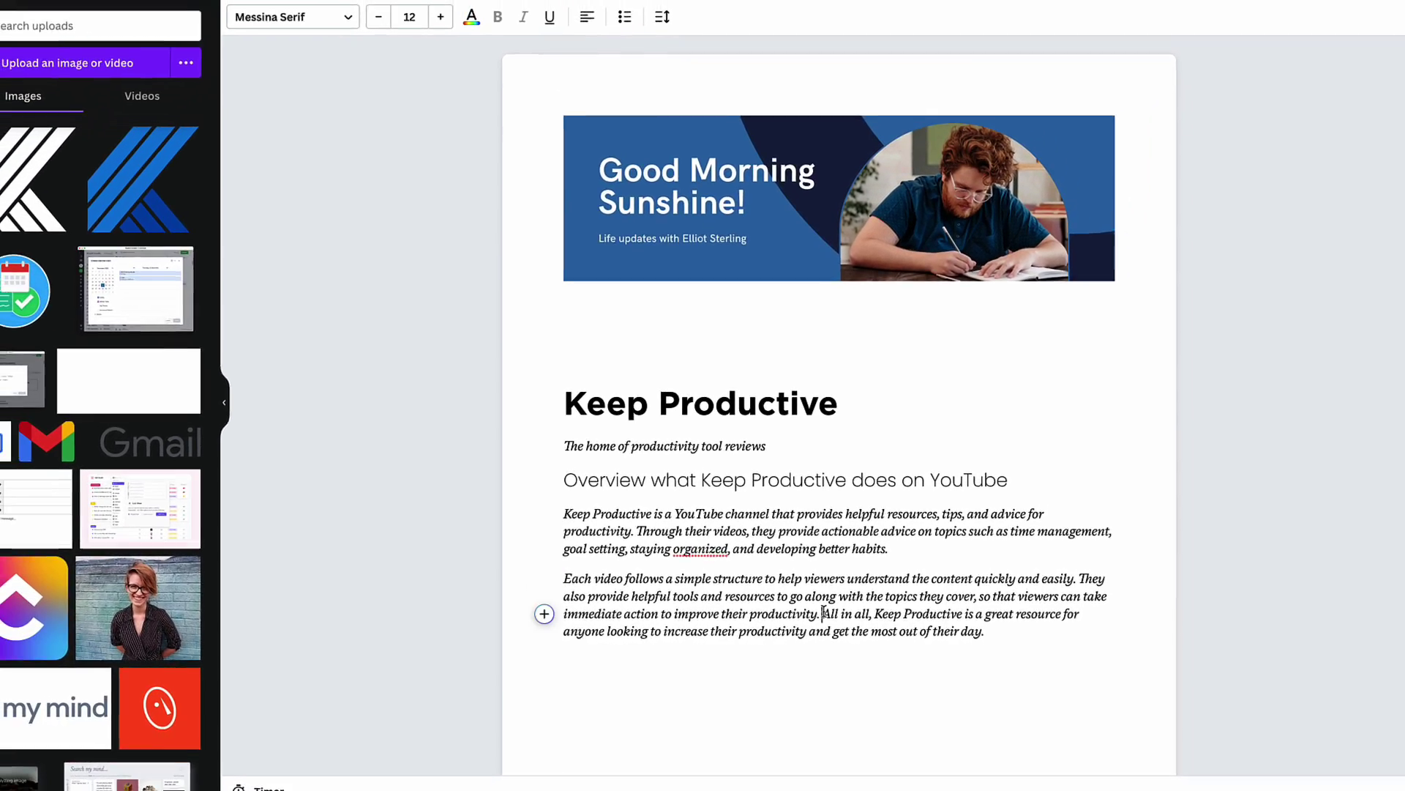
left_click(814, 610)
key("Return")
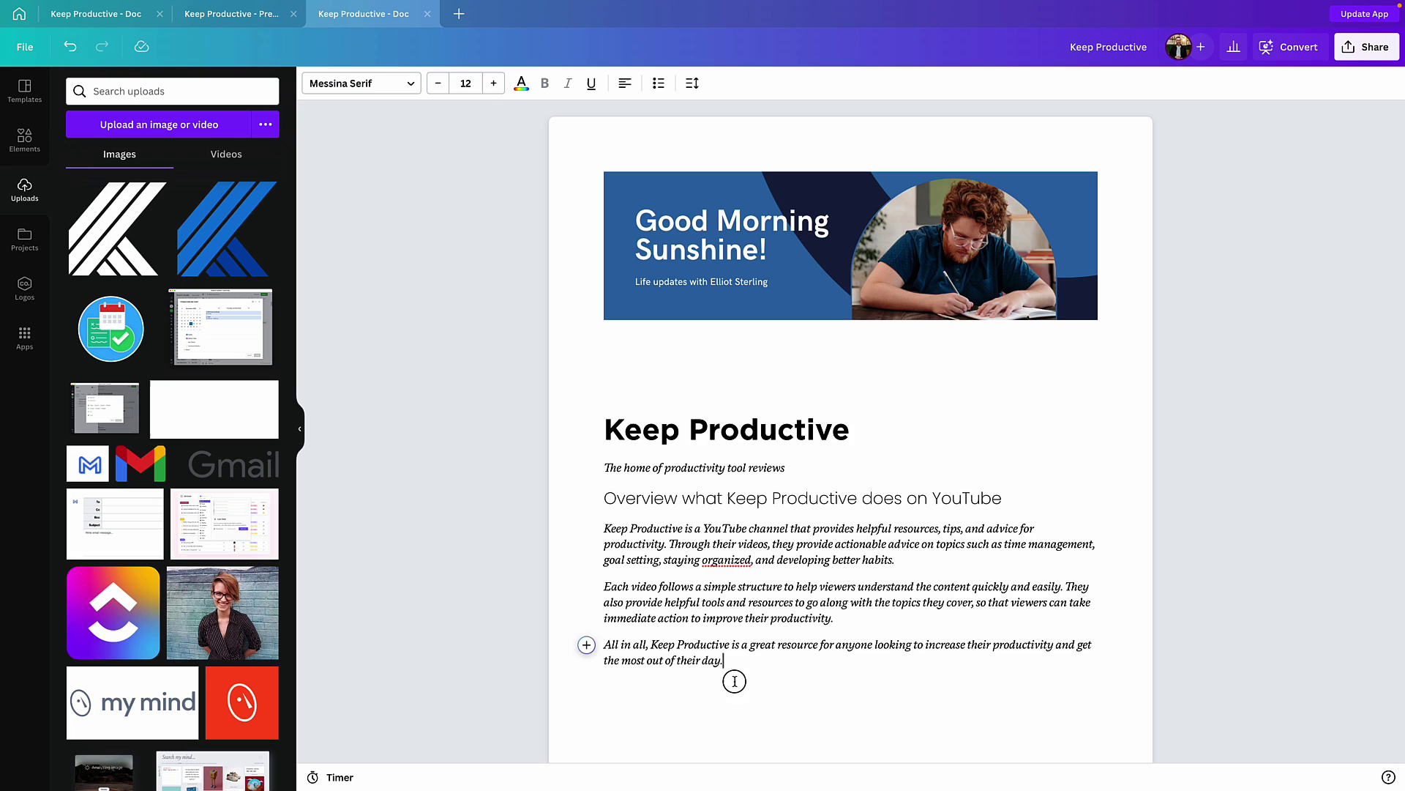
left_click(700, 669)
Check Share link access, keeping it restricted to you, and the download options, then open Insights.
left_click(1366, 47)
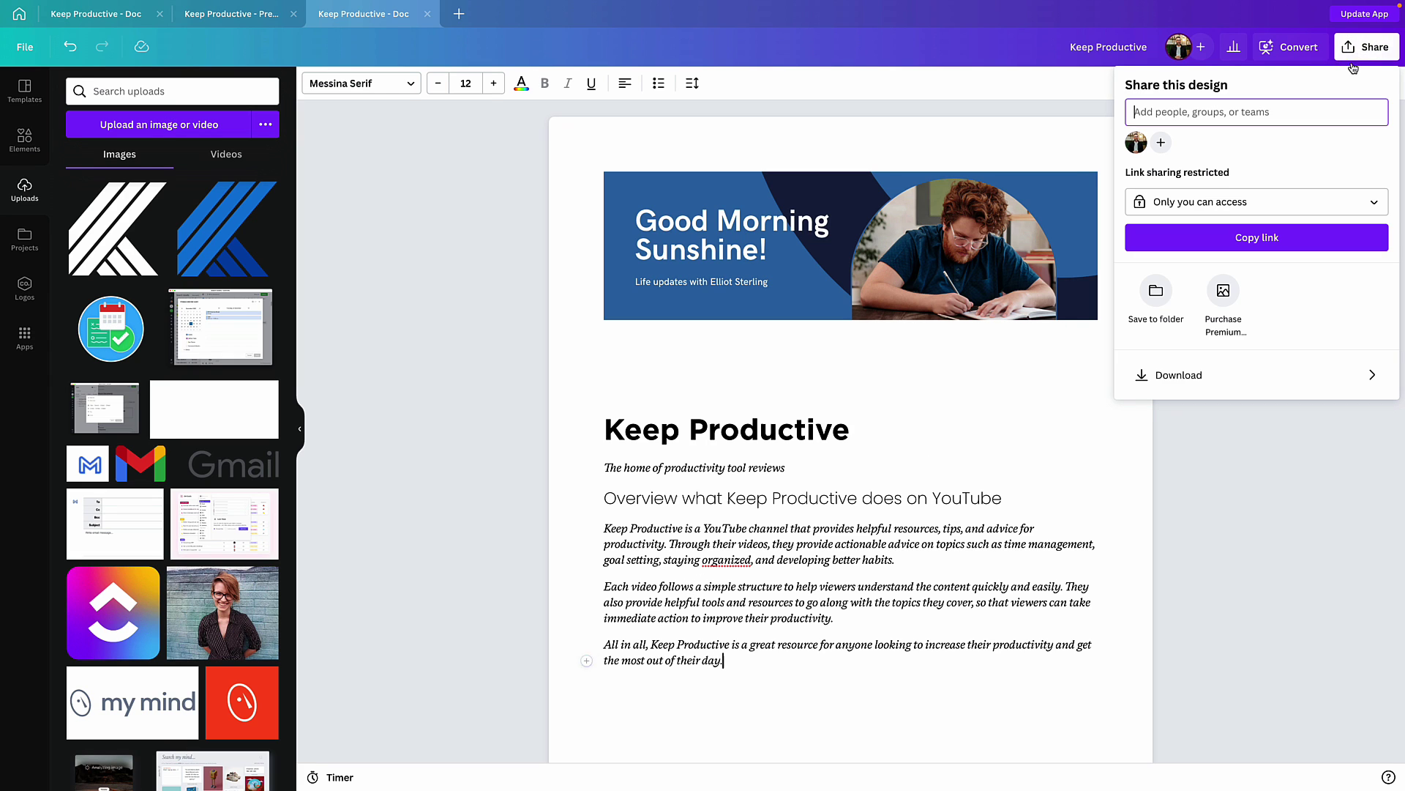
left_click(1276, 210)
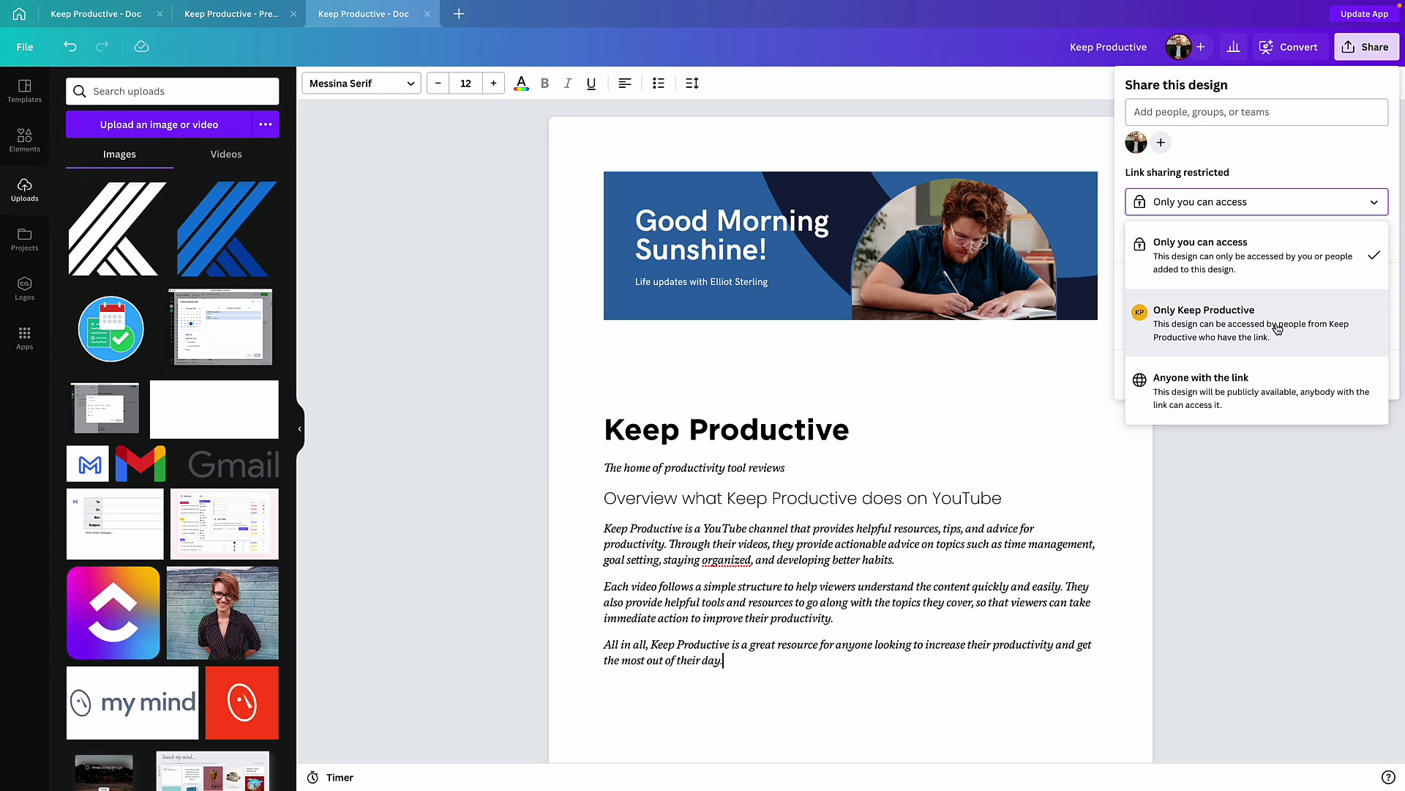
left_click(1243, 240)
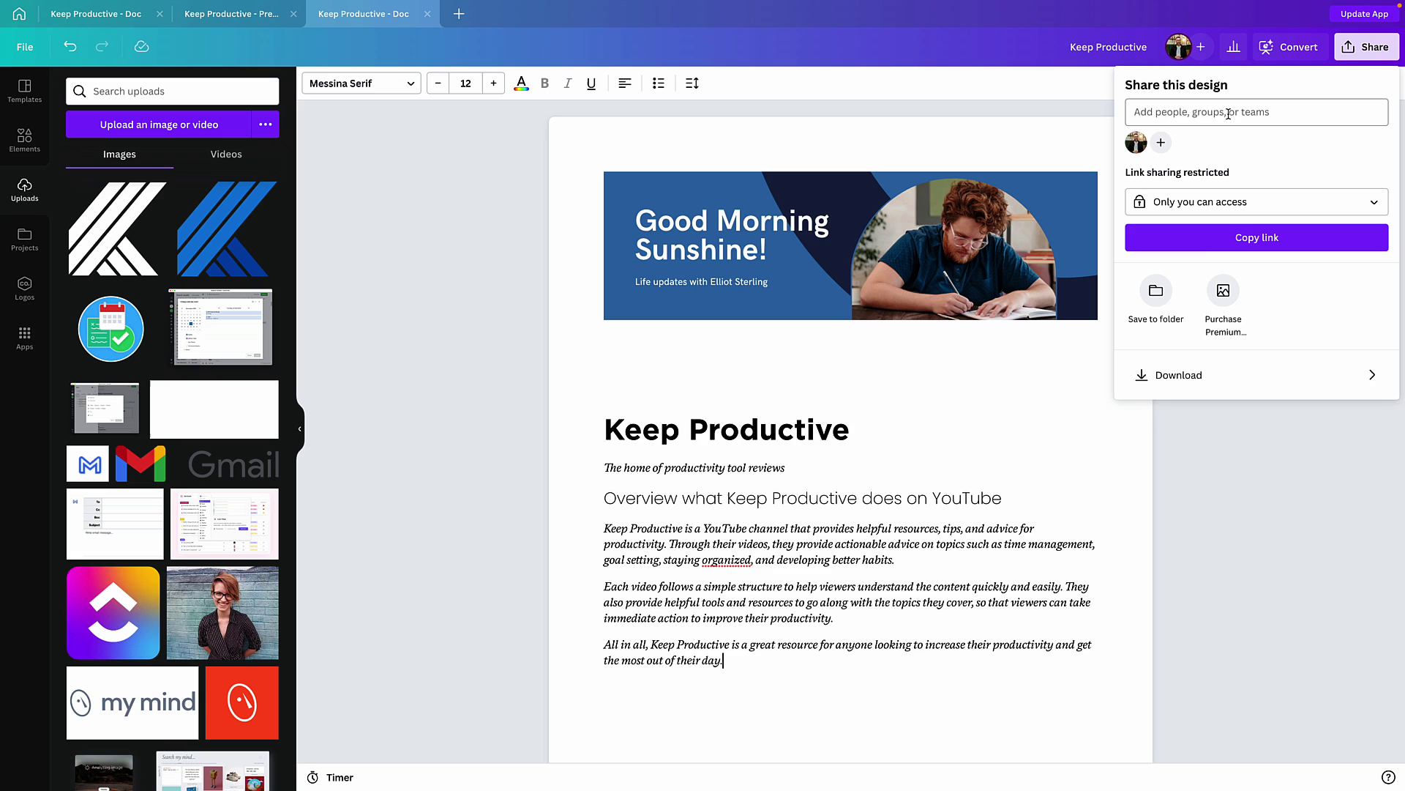
left_click(1198, 373)
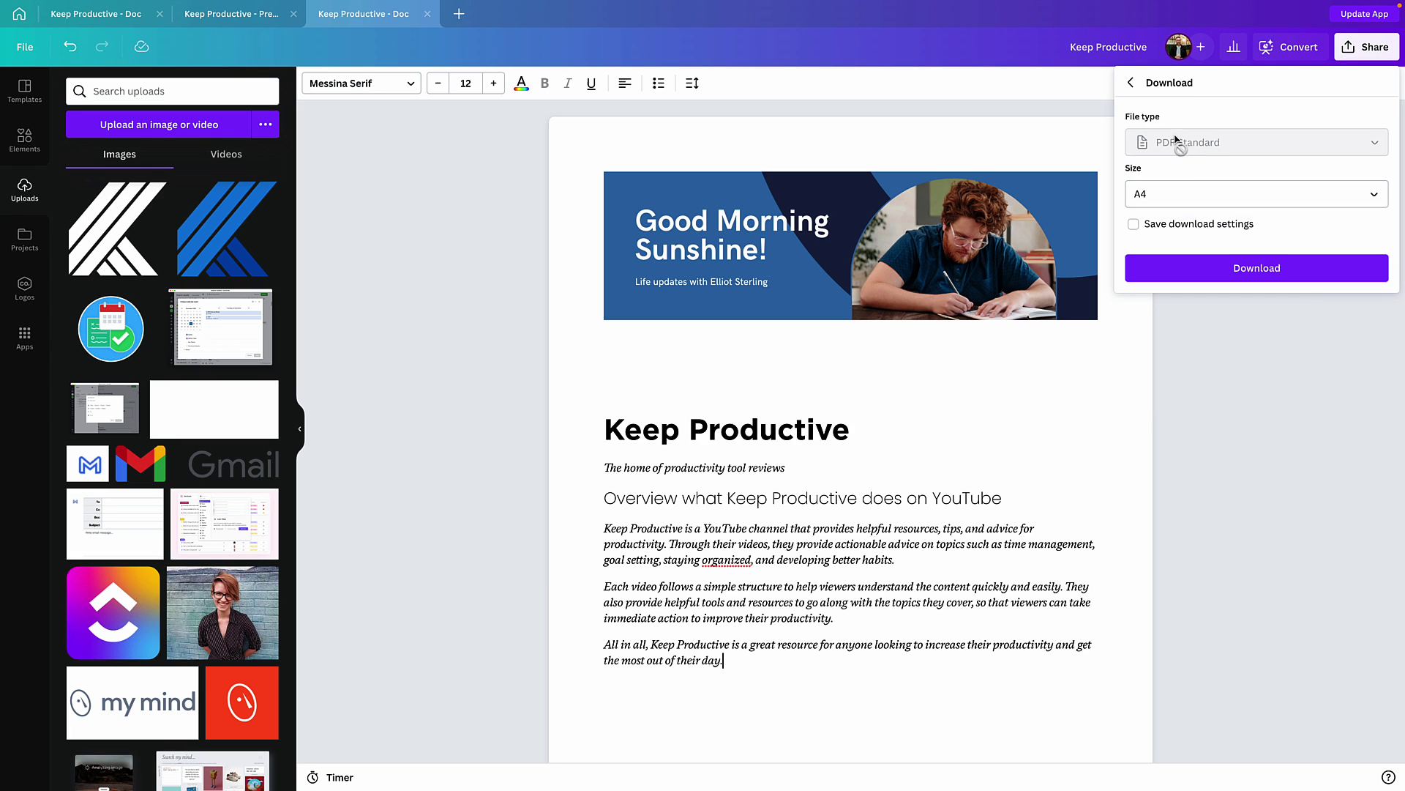
left_click(1131, 80)
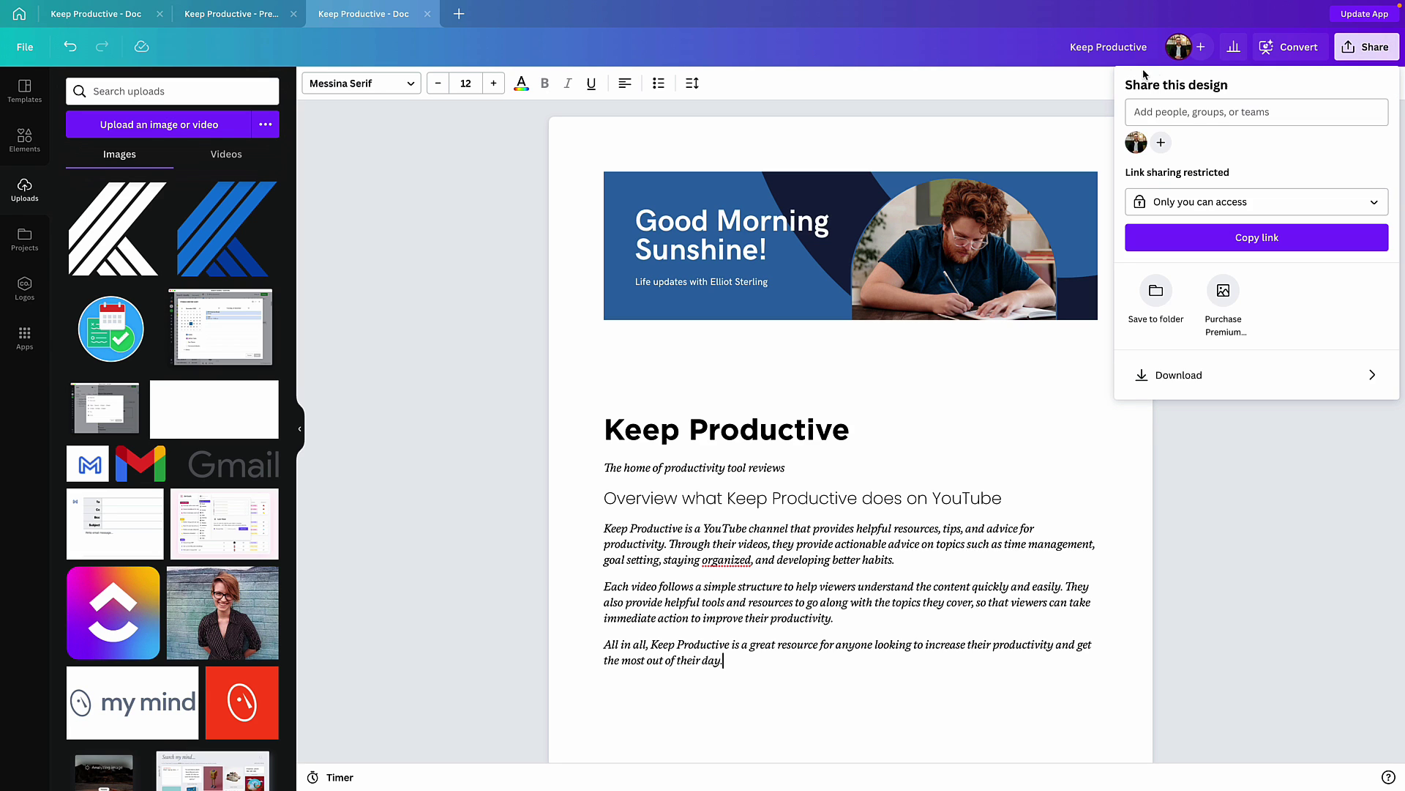
left_click(1235, 47)
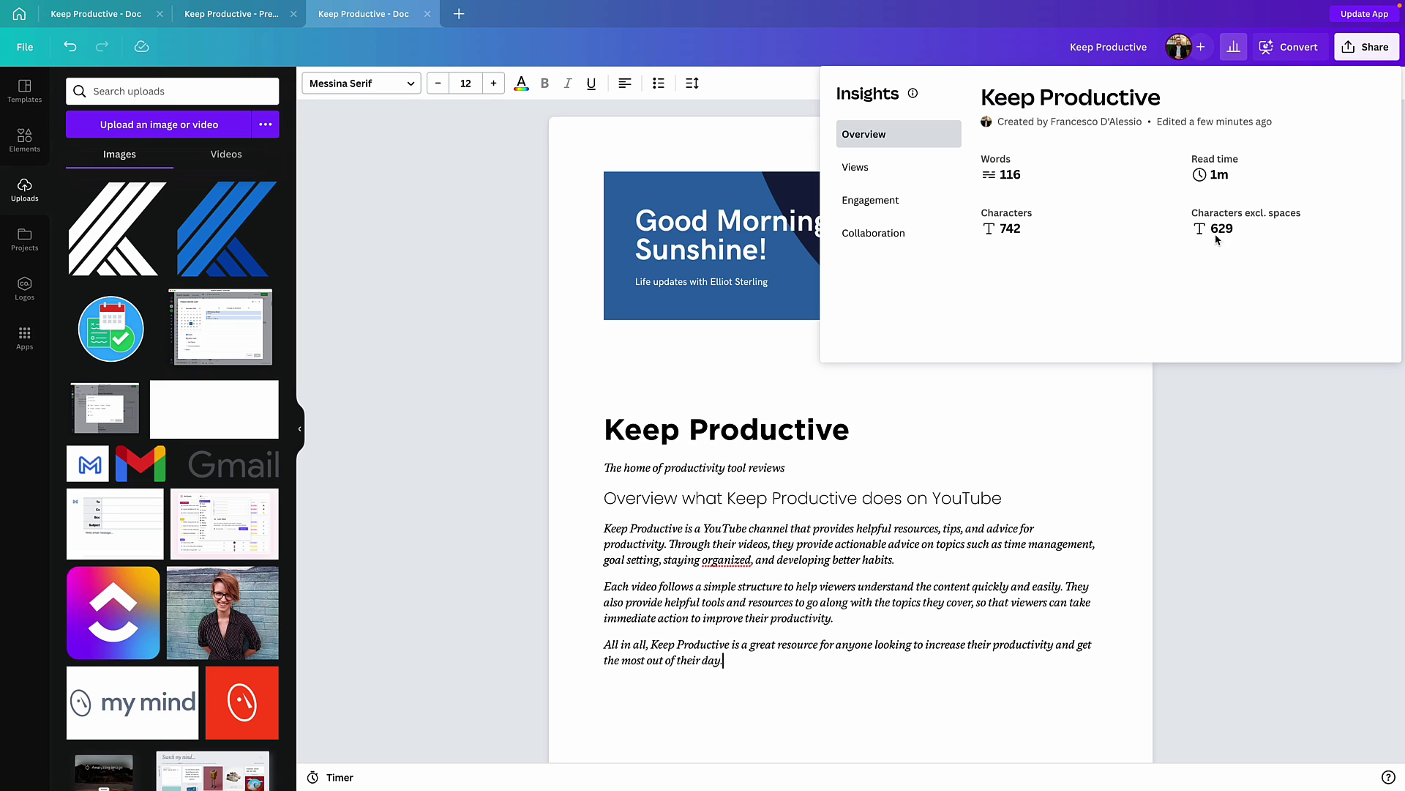
Check the Views, Engagement and Collaboration insights, then close the panel.
left_click(876, 176)
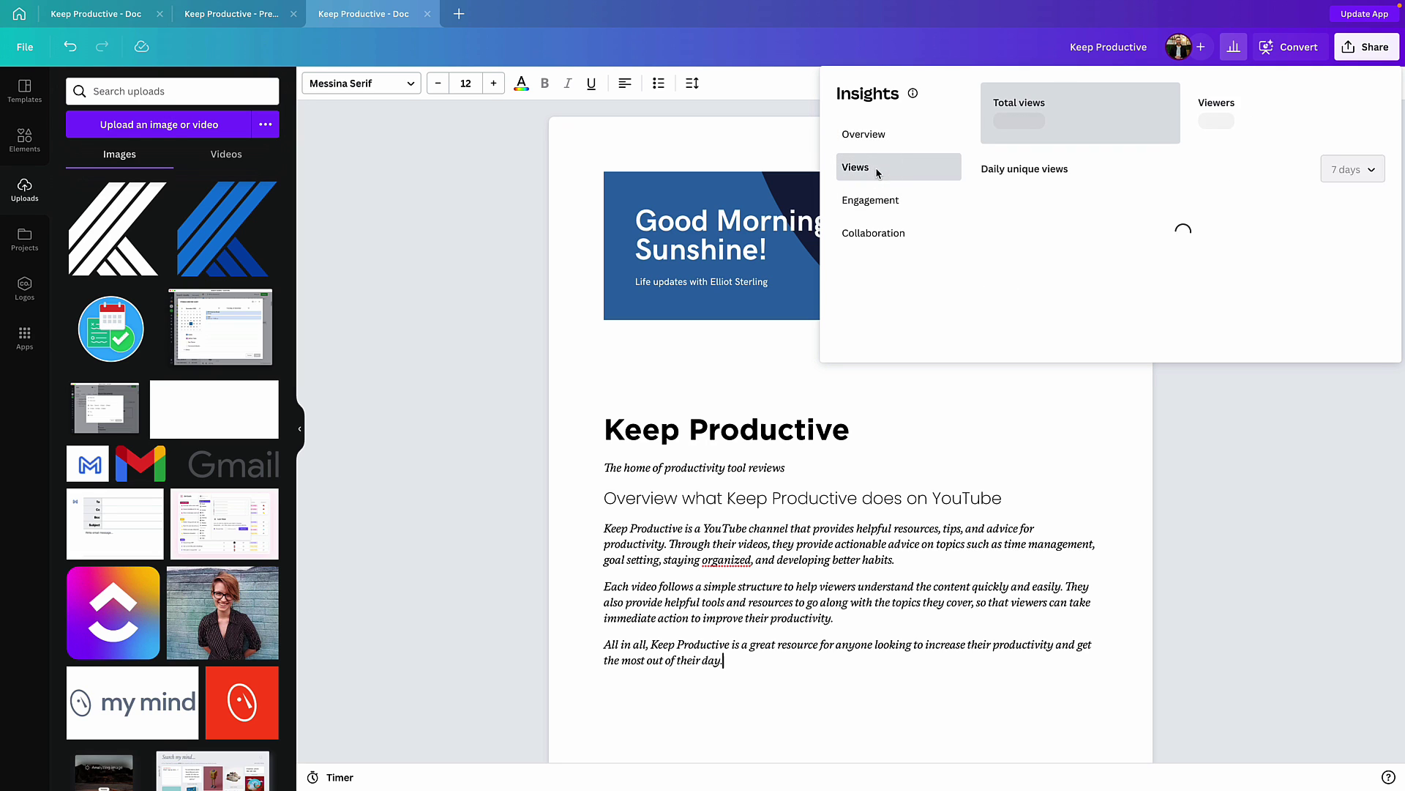
left_click(887, 206)
left_click(891, 233)
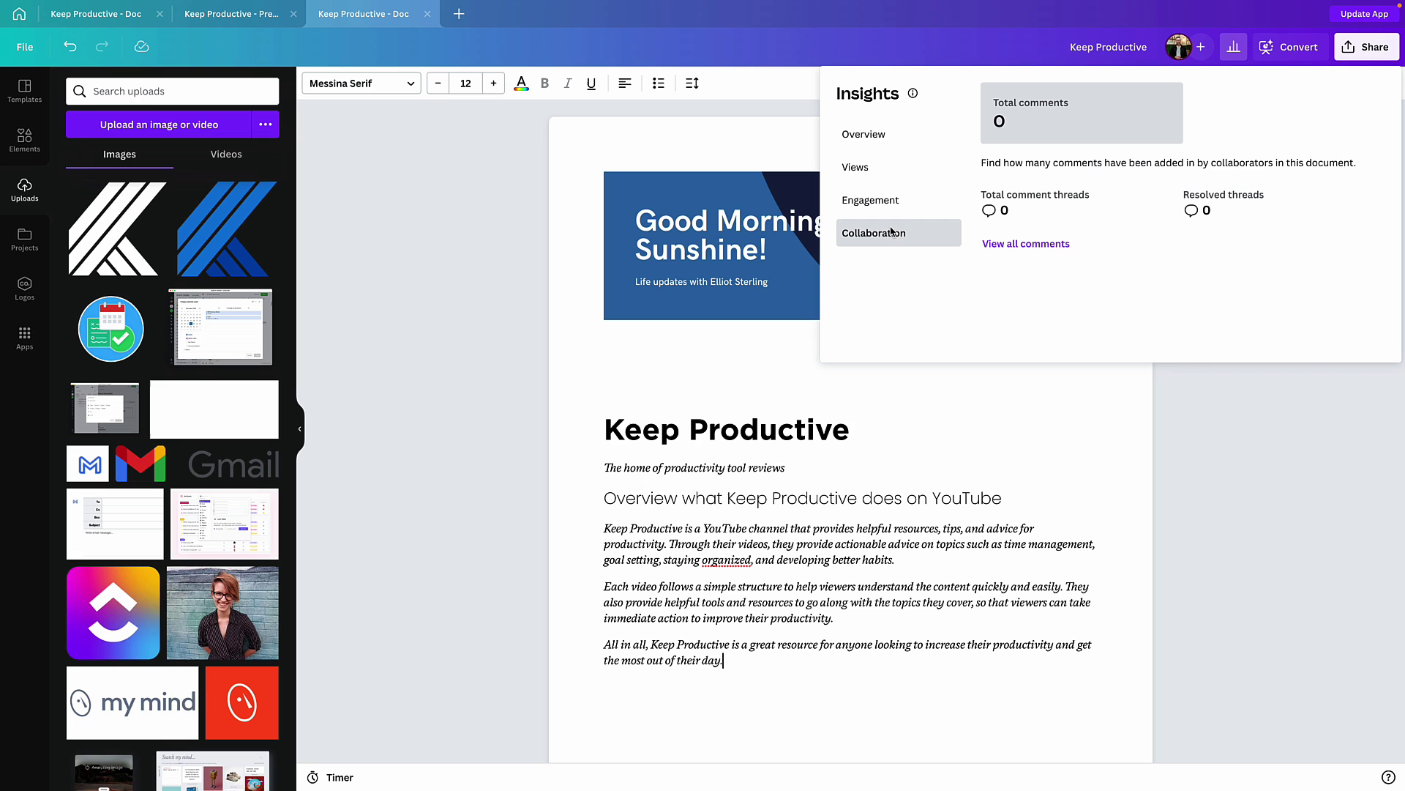
key("Escape")
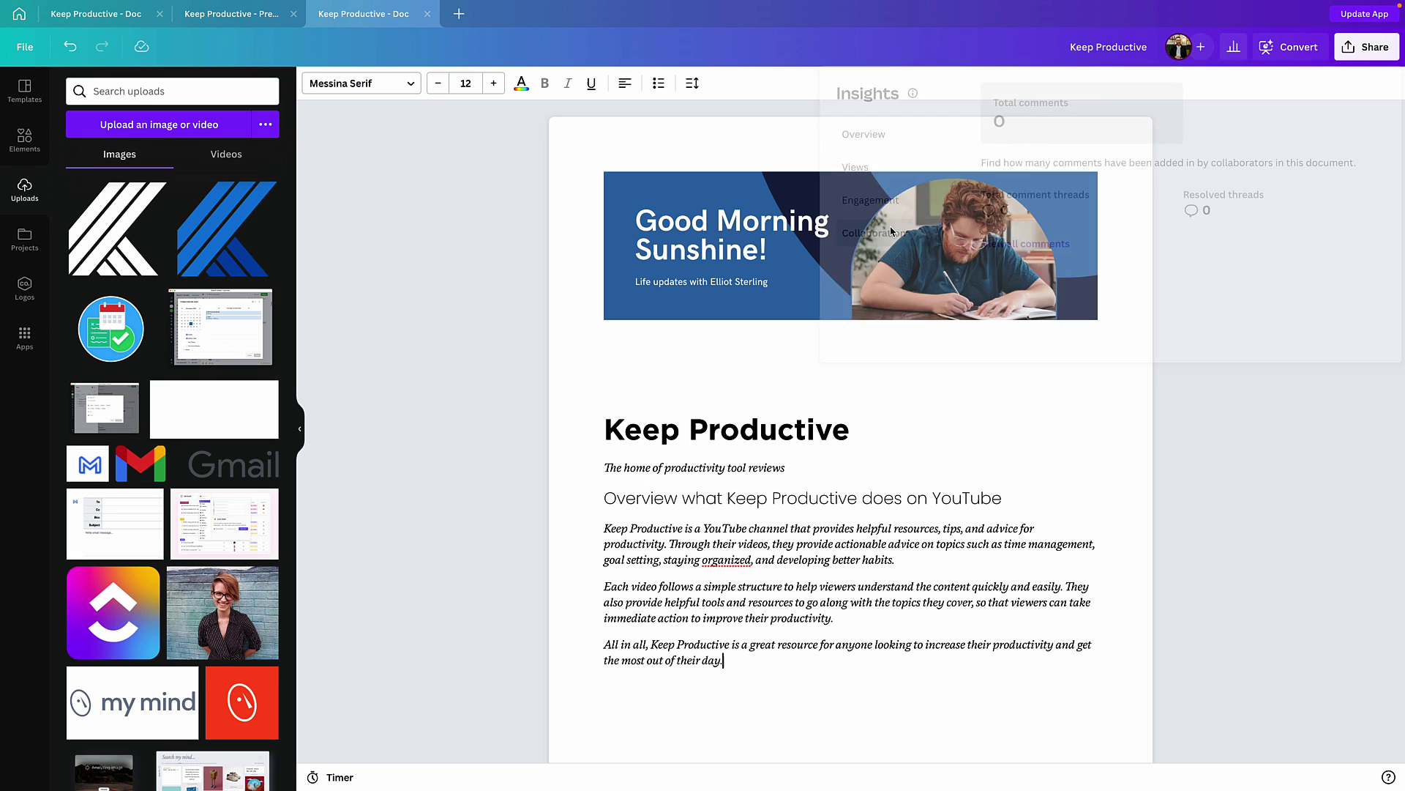
triple_click(797, 533)
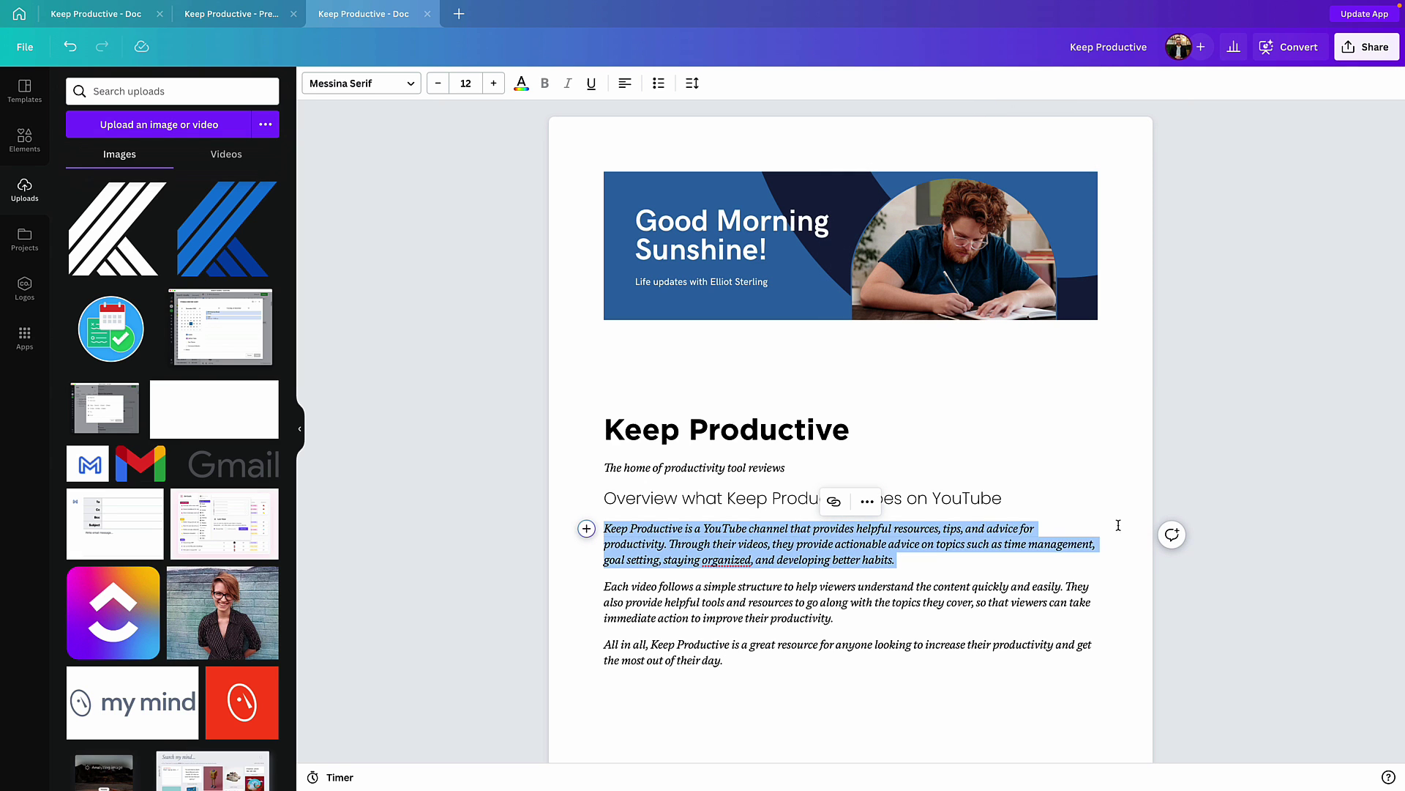
left_click(1172, 542)
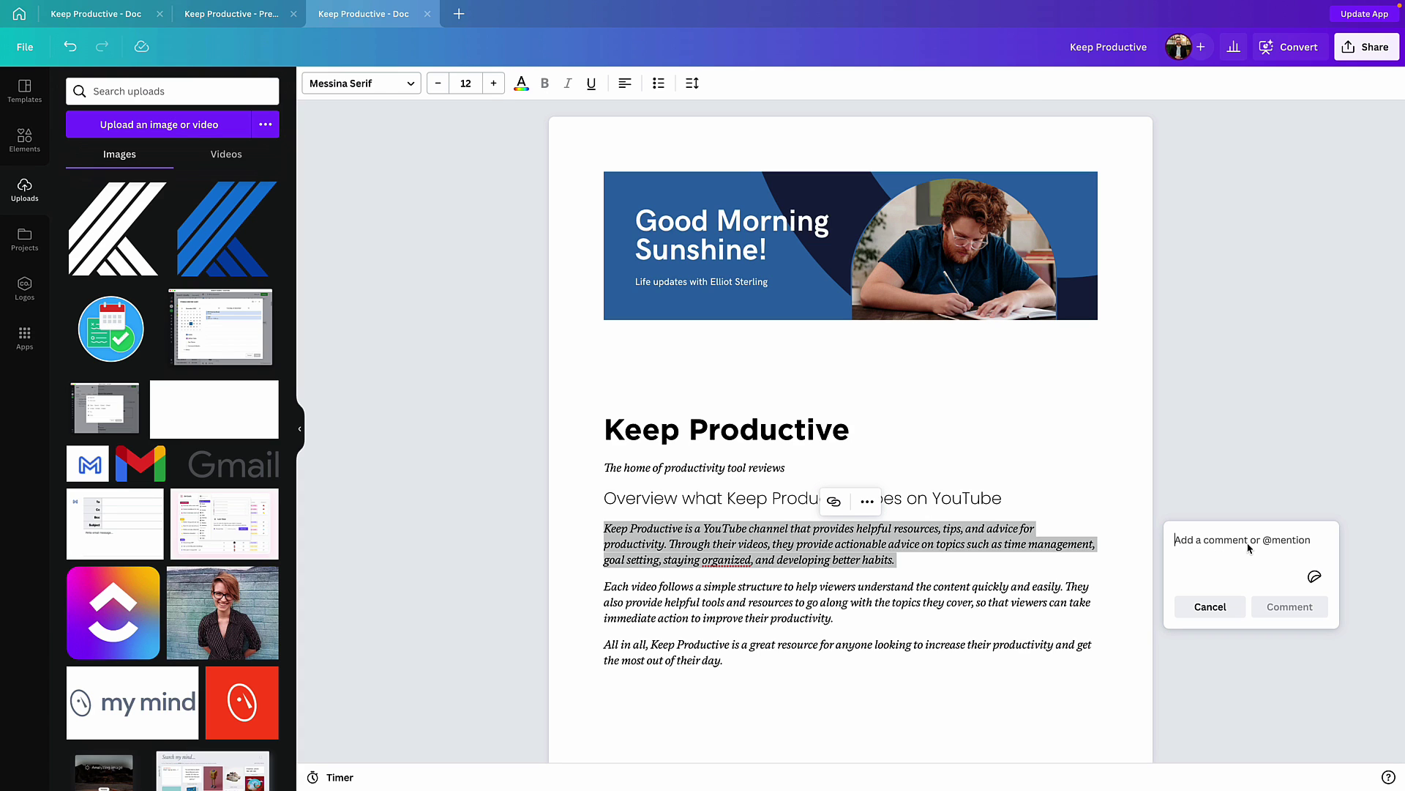
left_click(1211, 606)
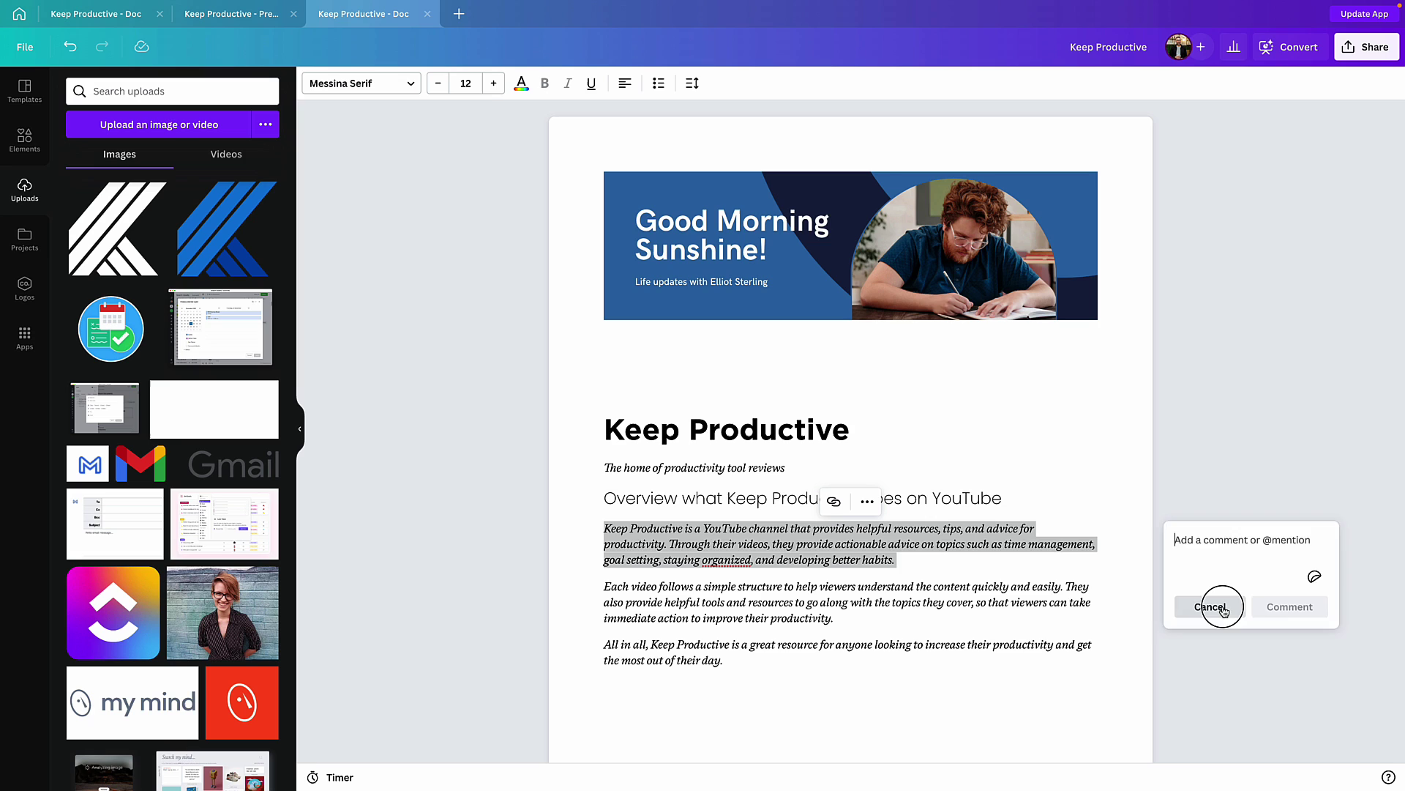
left_click(915, 565)
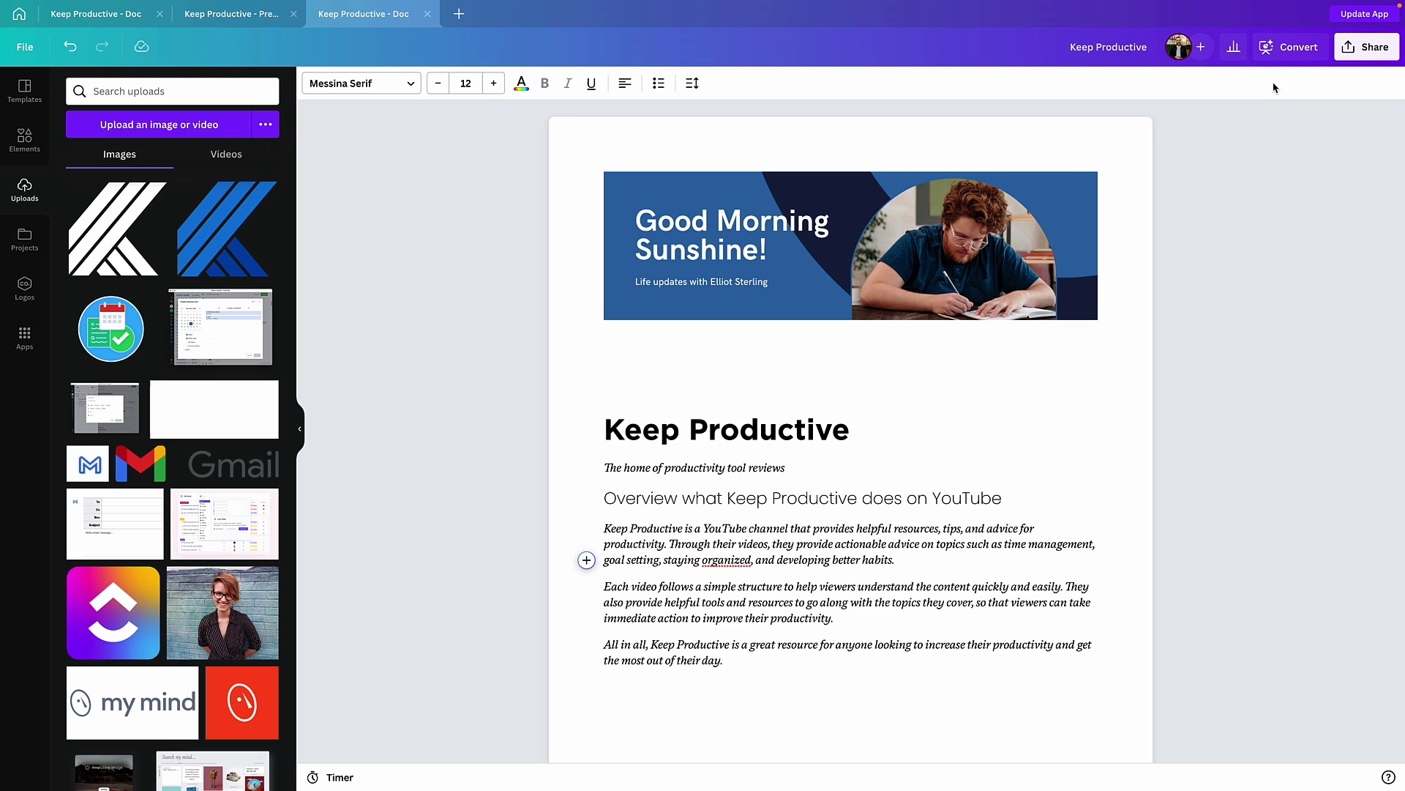
Start and dismiss a 05:00 countdown timer, then launch Docs to Decks with Convert.
left_click(333, 777)
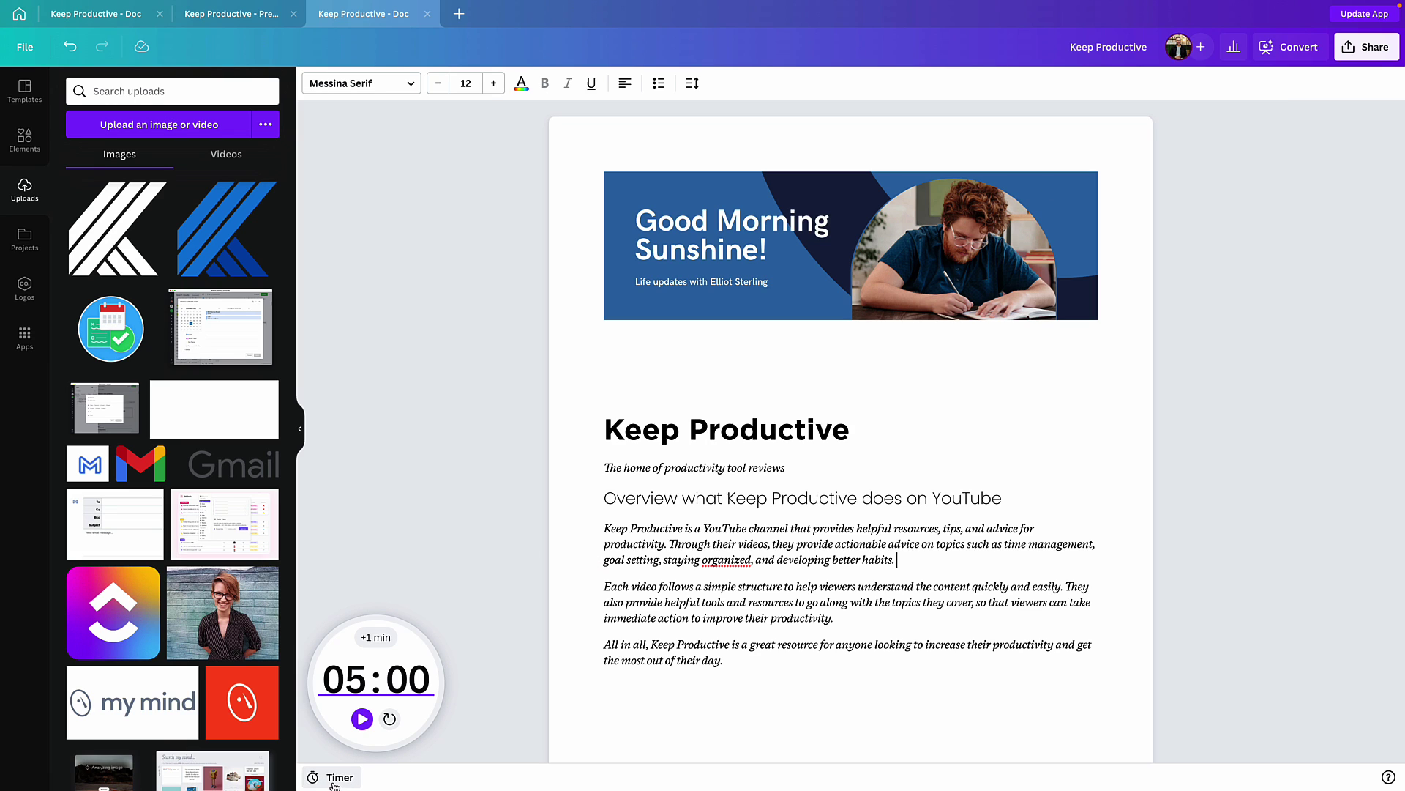
mouse_move(379, 688)
left_click(331, 776)
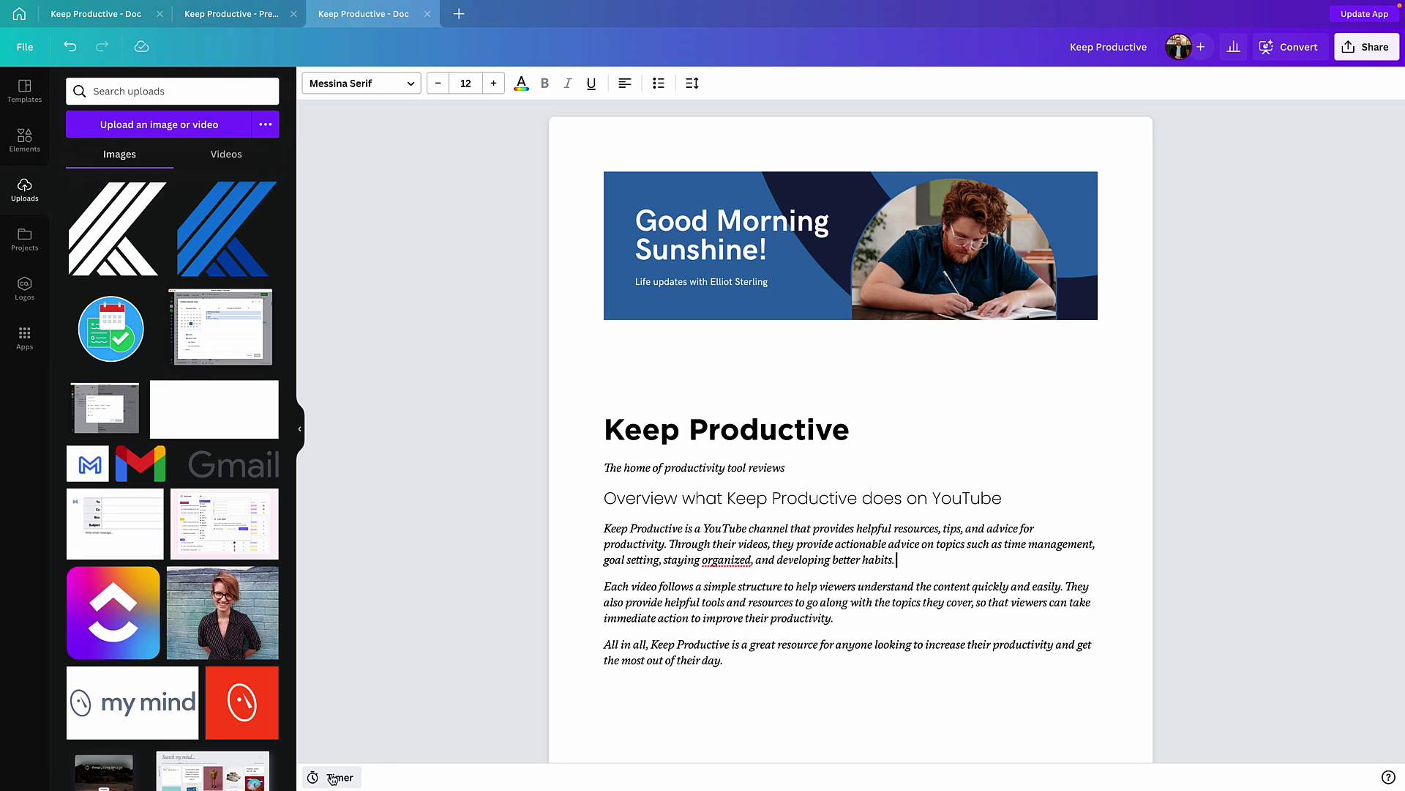
left_click(1318, 44)
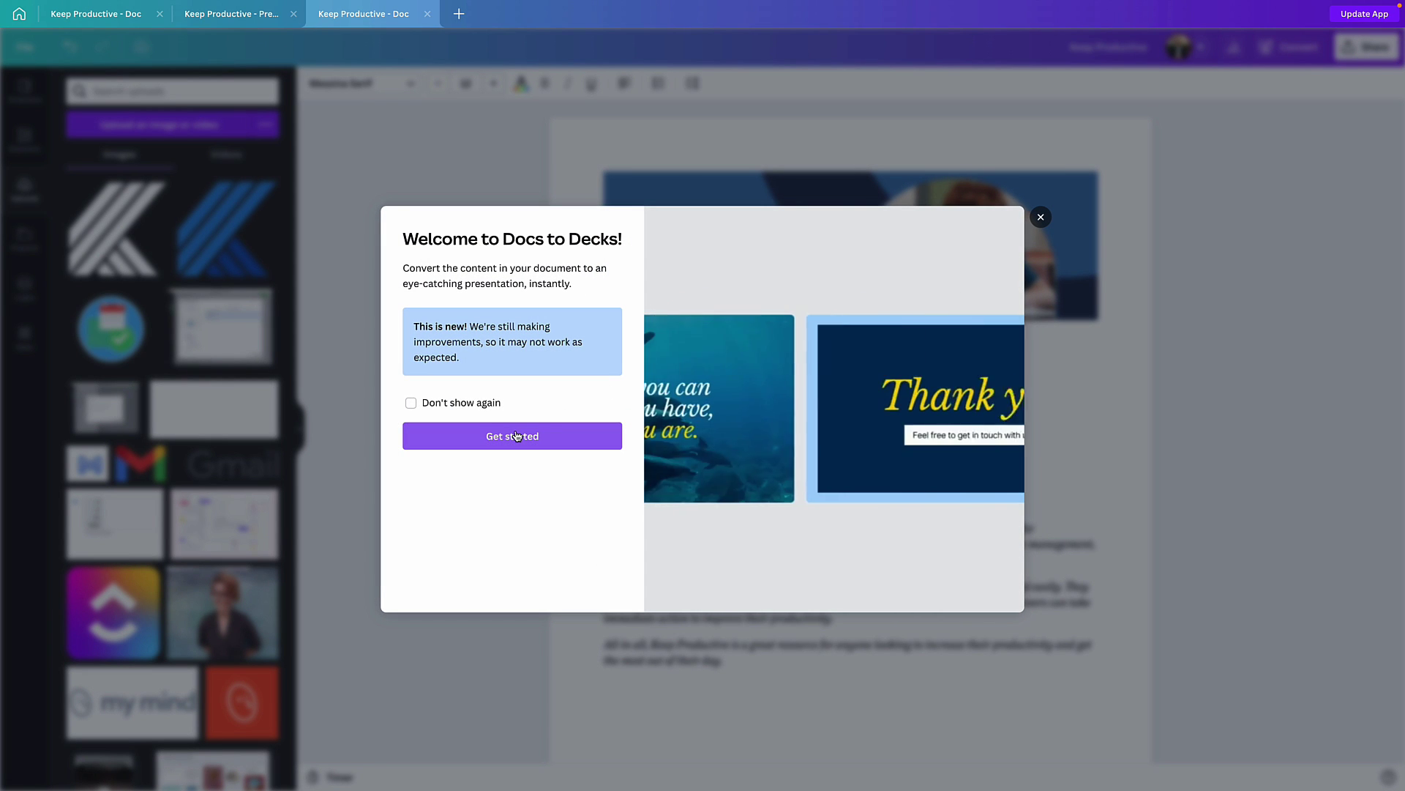
Continue past the Docs to Decks welcome and browse the presentation design options.
left_click(516, 436)
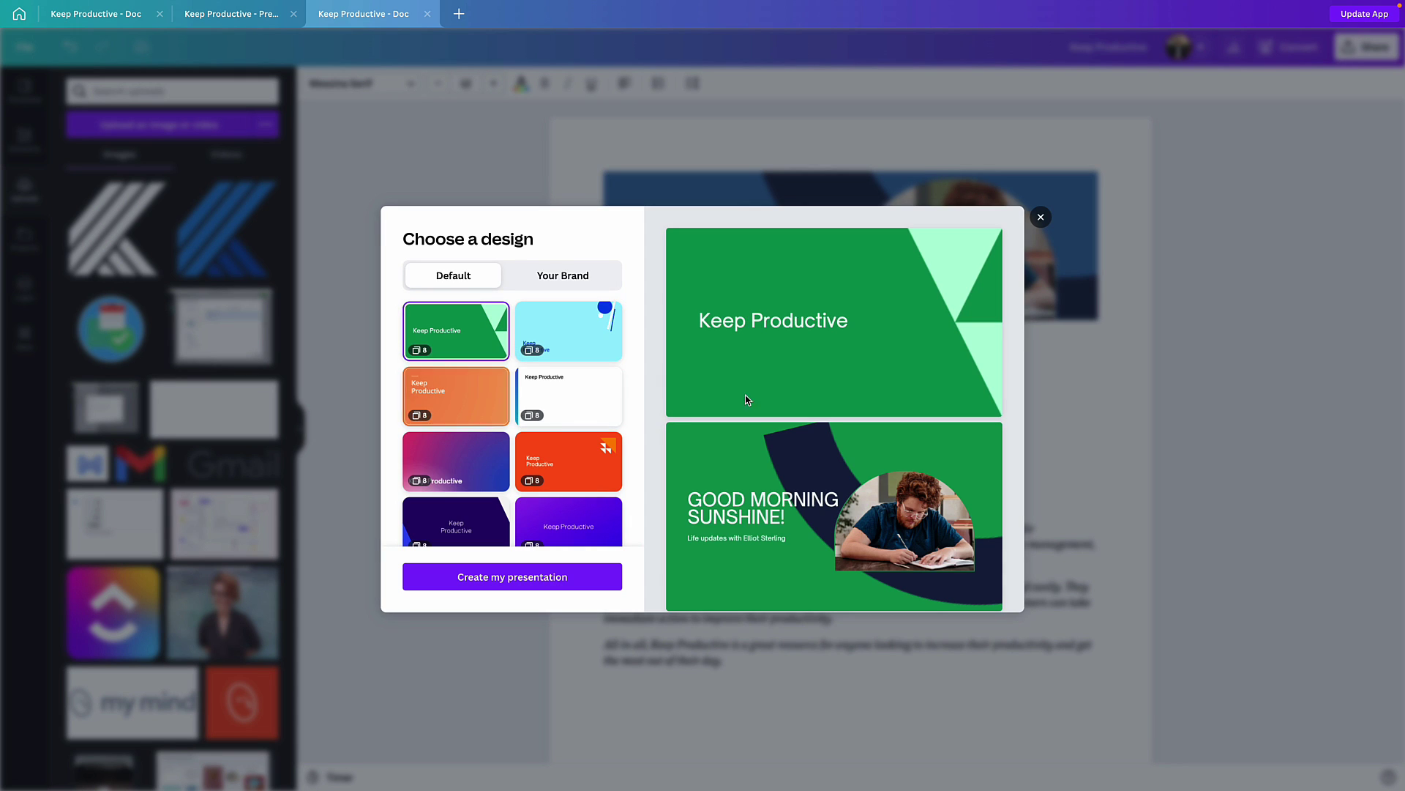
scroll(814, 388, "down", 6)
scroll(815, 391, "down", 10)
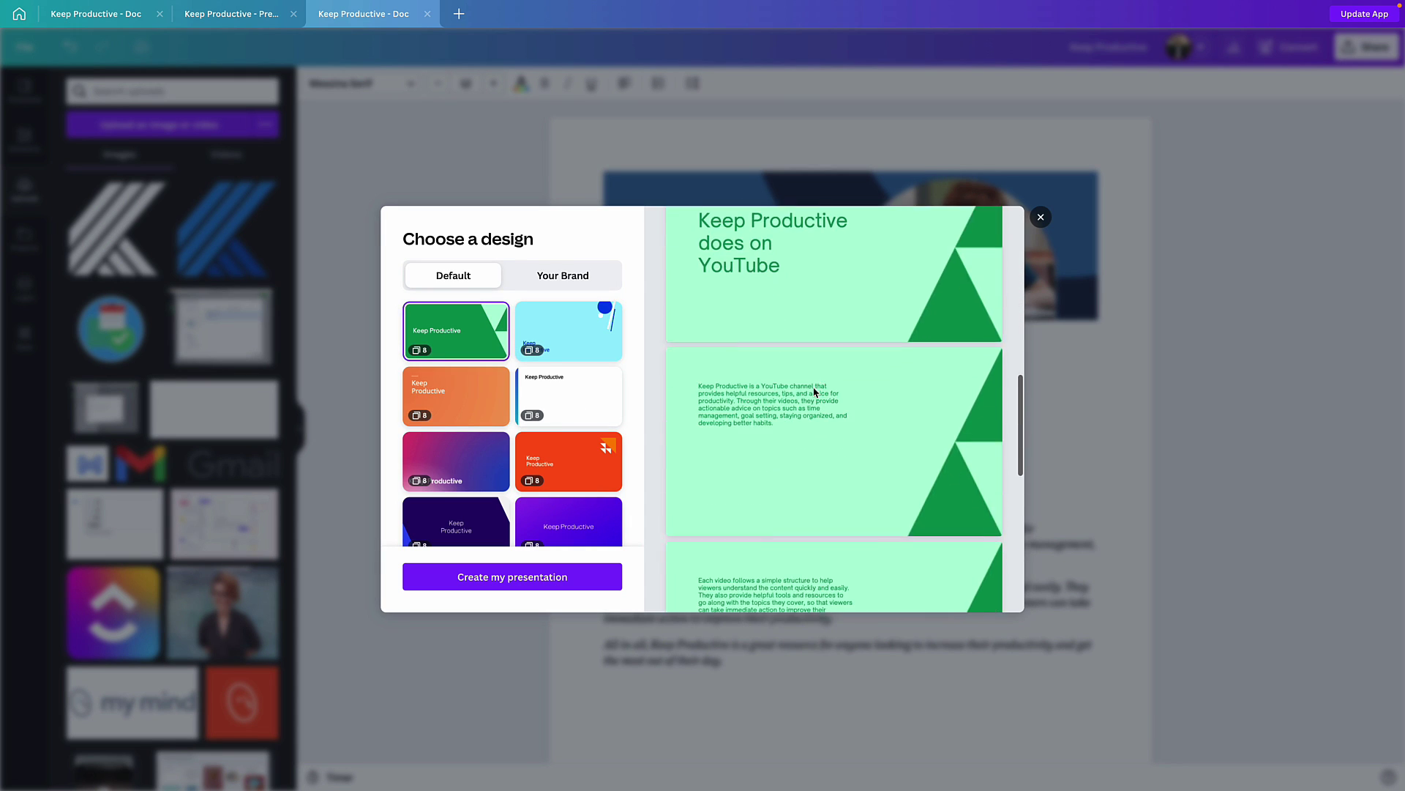
scroll(816, 392, "up", 15)
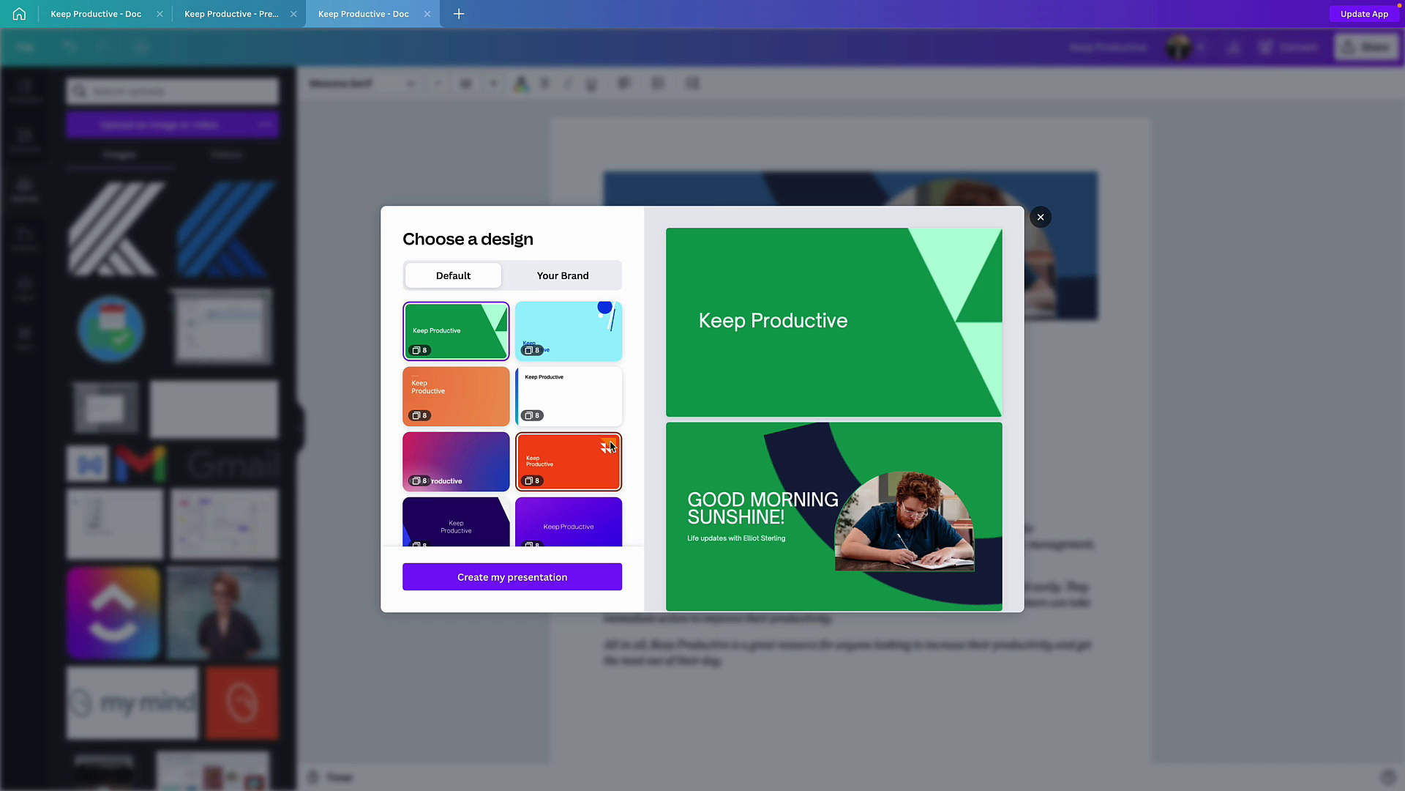
scroll(579, 410, "down", 2)
scroll(560, 315, "up", 2)
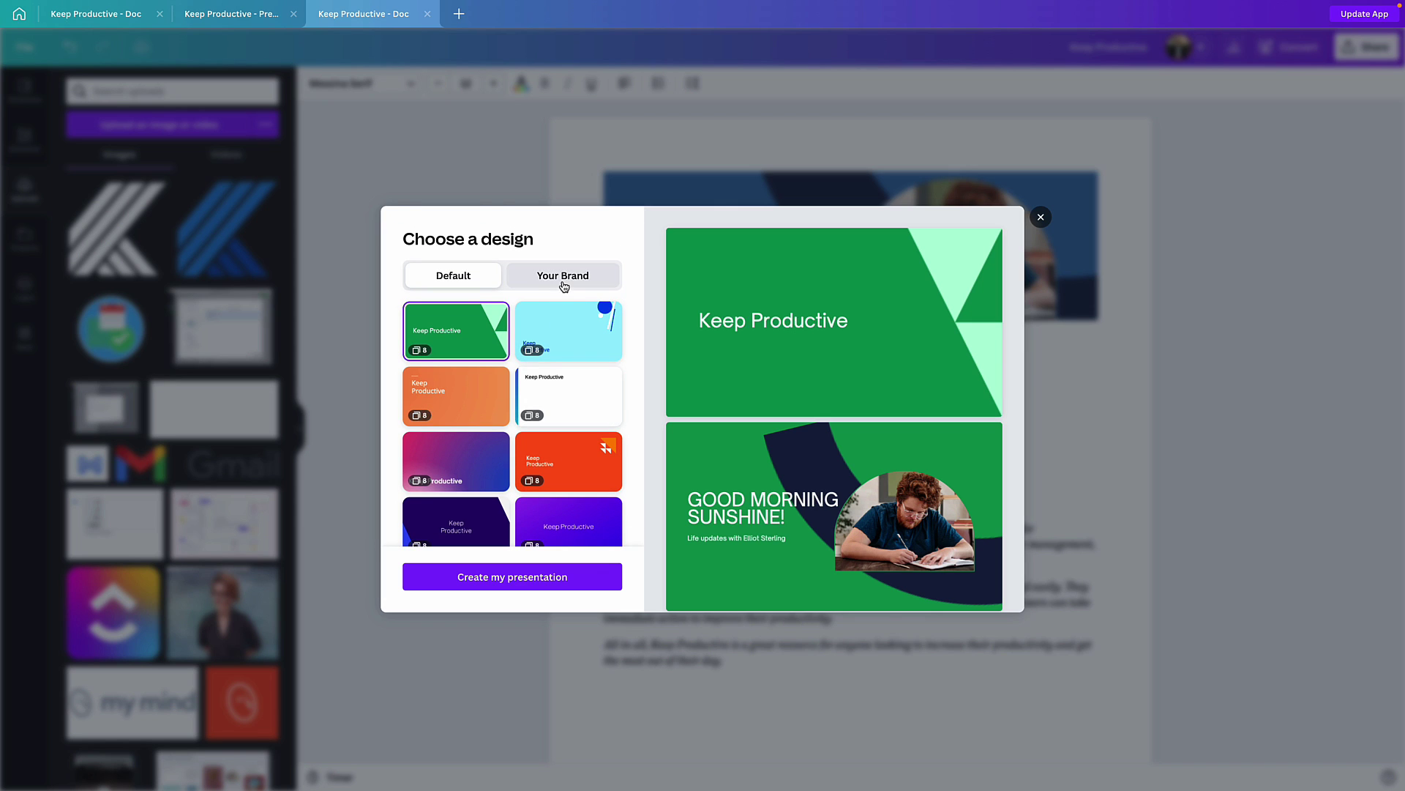
Switch to Your Brand designs and pick the second design with a white circle and lines.
left_click(564, 278)
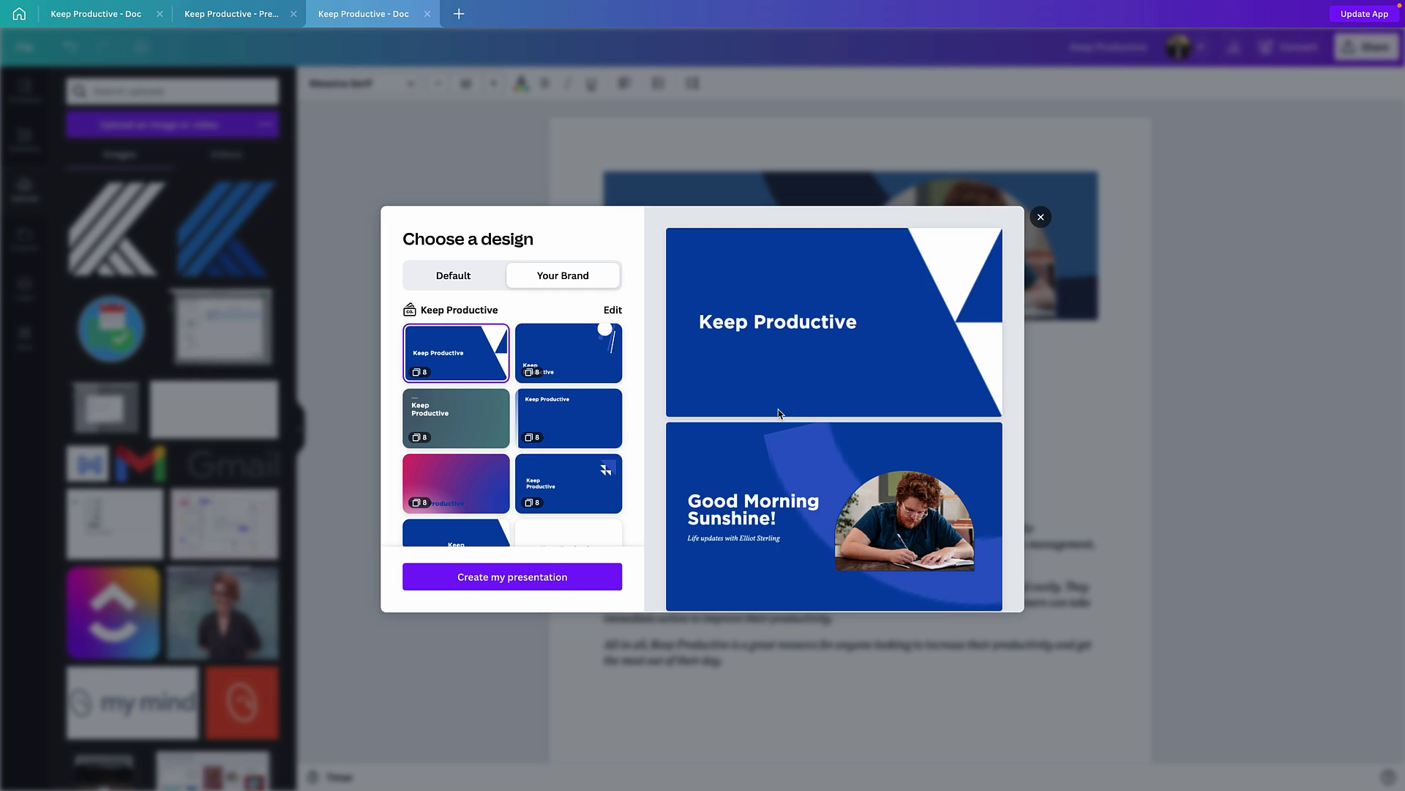
scroll(778, 414, "down", 10)
scroll(778, 413, "up", 4)
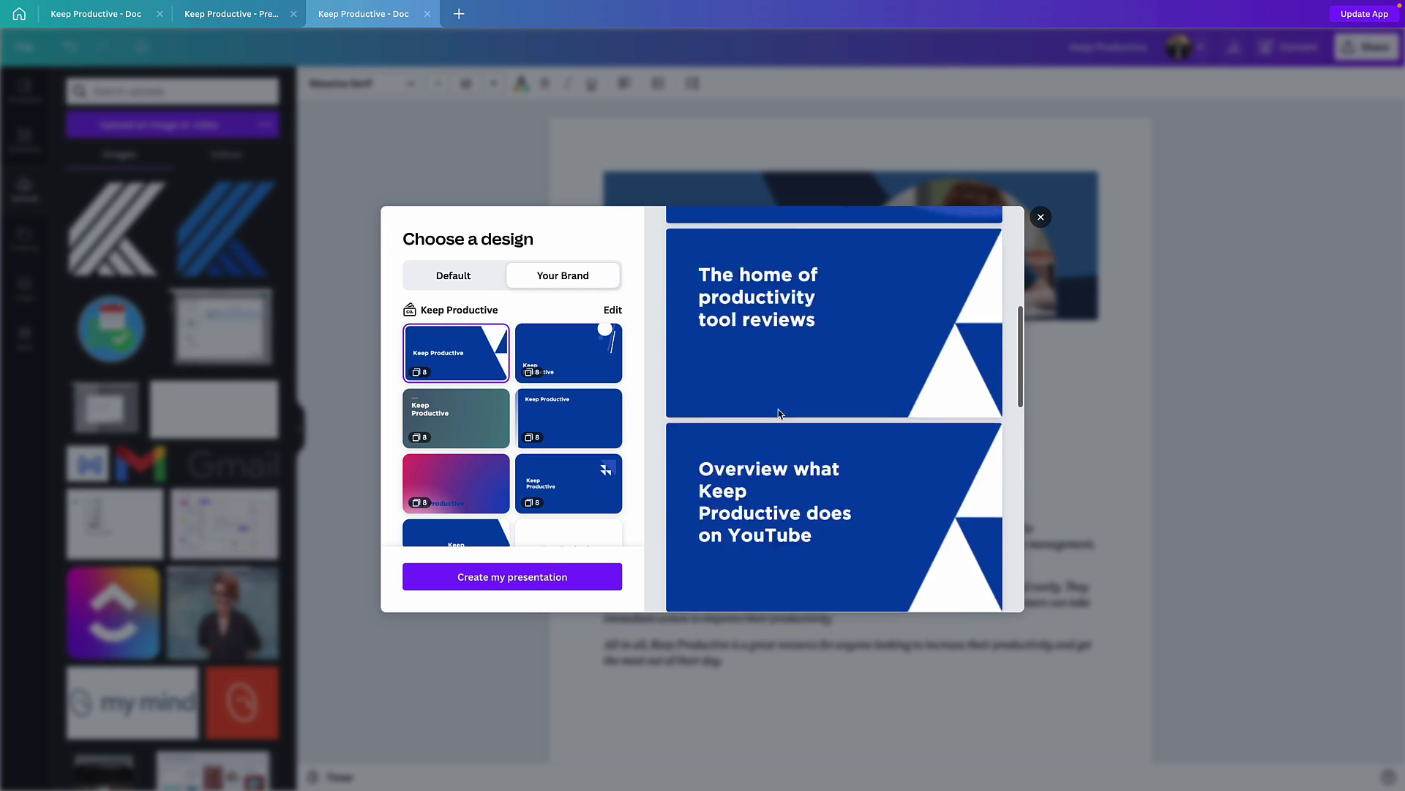
scroll(779, 414, "up", 4)
scroll(560, 489, "down", 1)
scroll(556, 421, "up", 1)
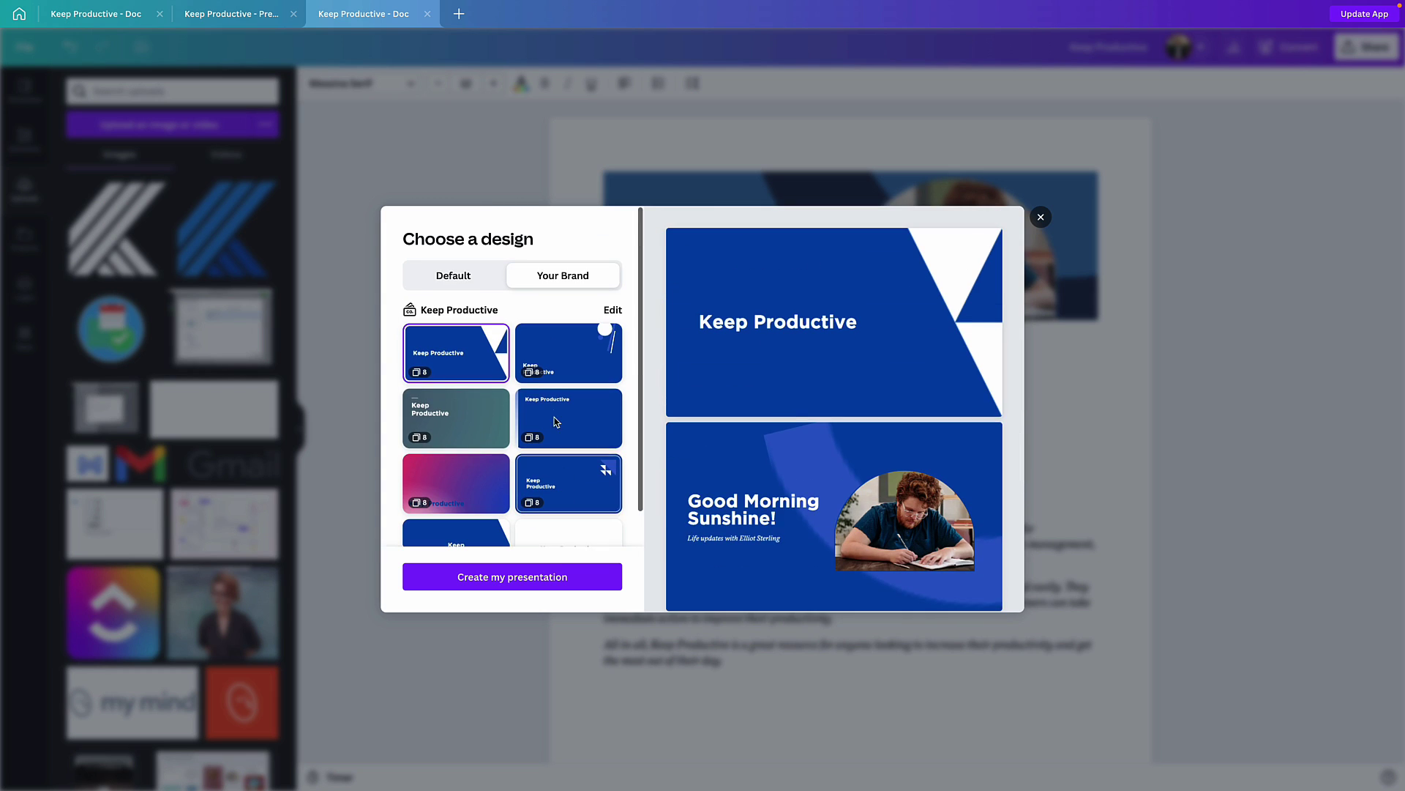
left_click(568, 353)
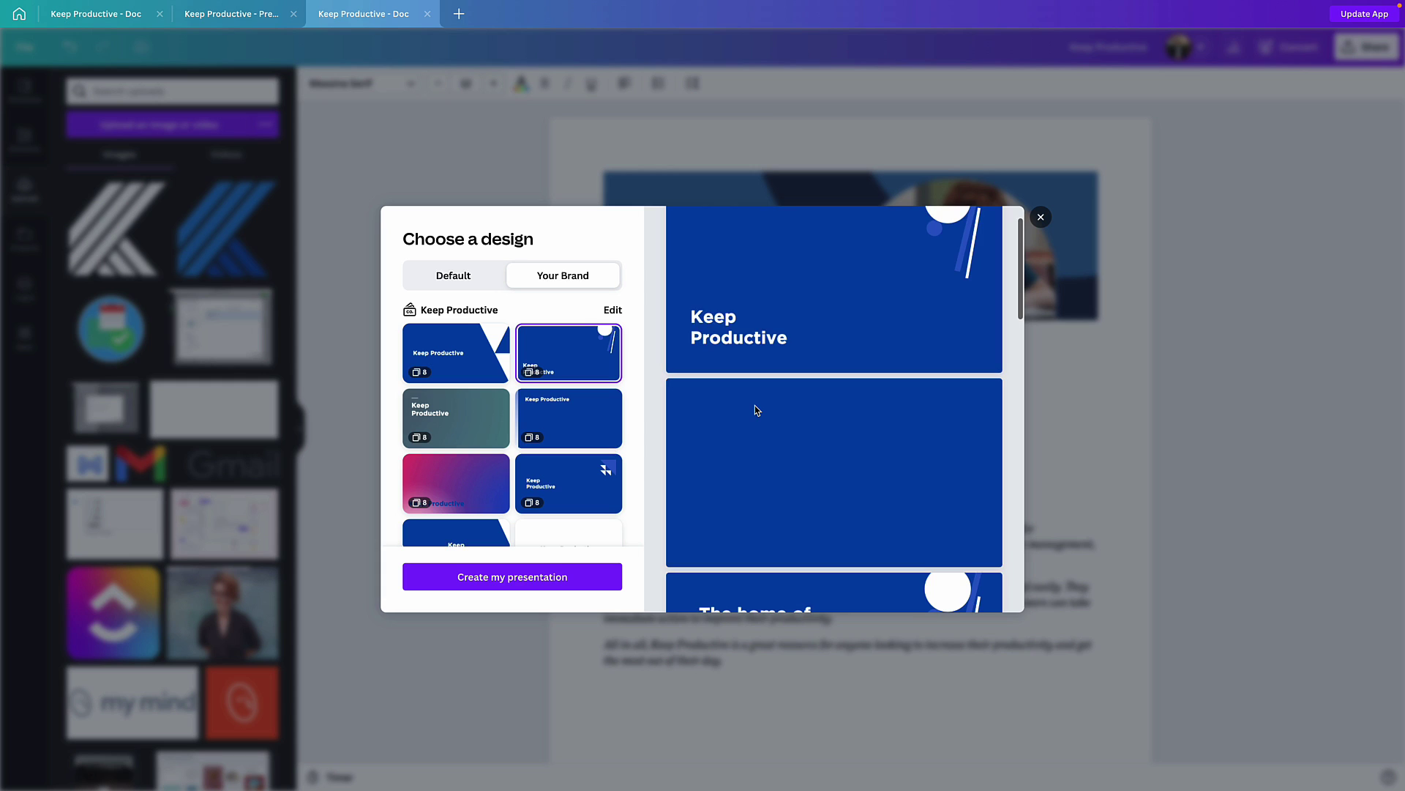
scroll(756, 409, "down", 10)
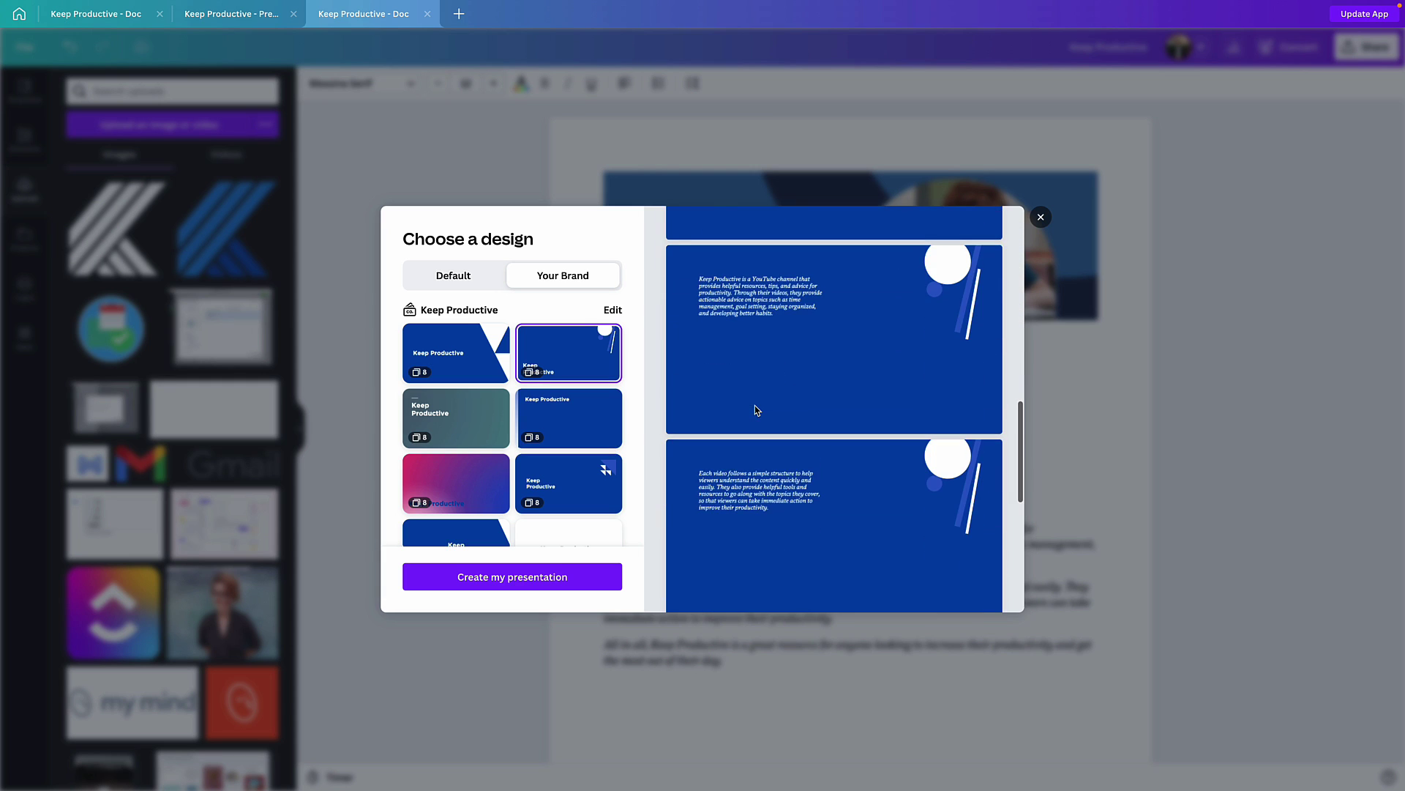
scroll(754, 408, "up", 10)
Create the eight-slide presentation and review slides 2 and 3.
left_click(569, 578)
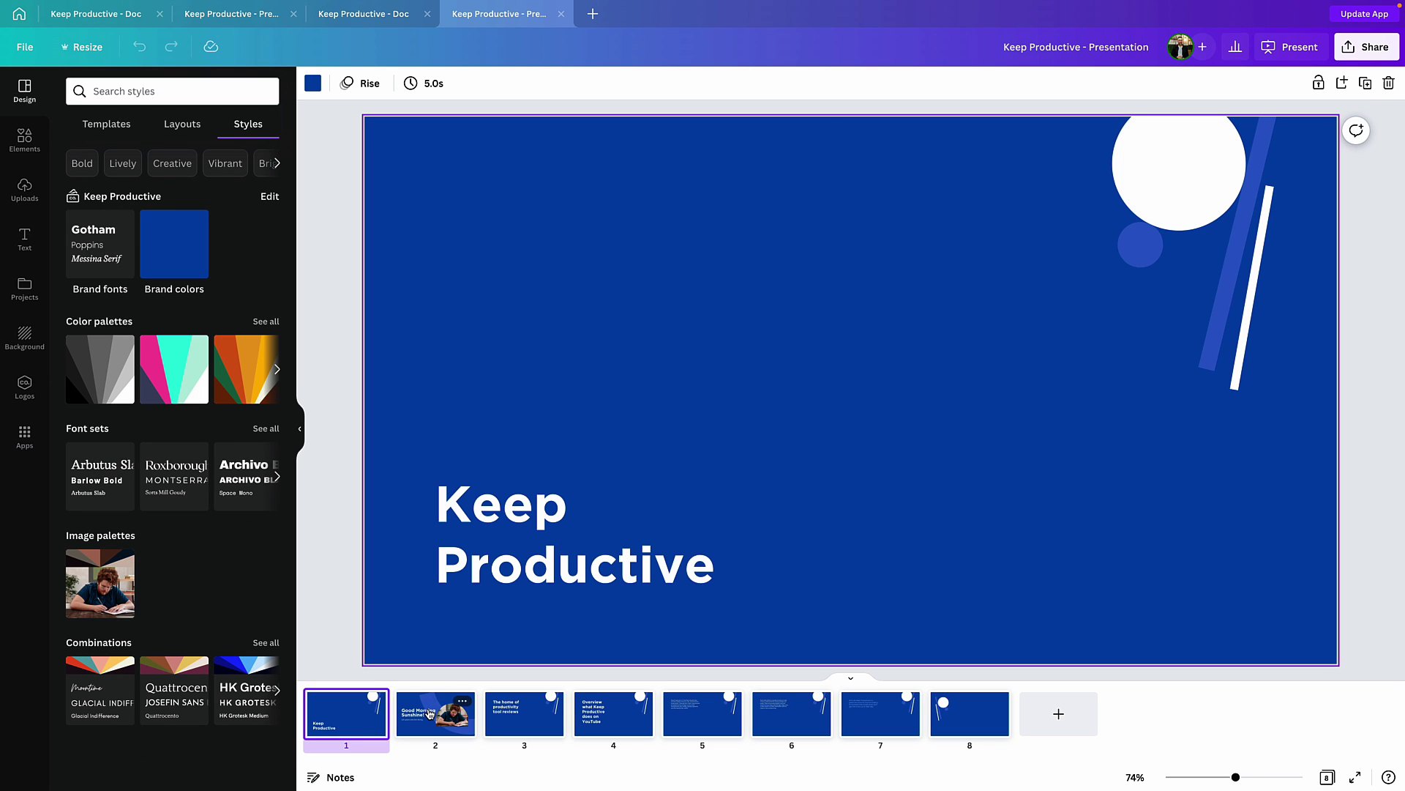
left_click(430, 714)
left_click(535, 716)
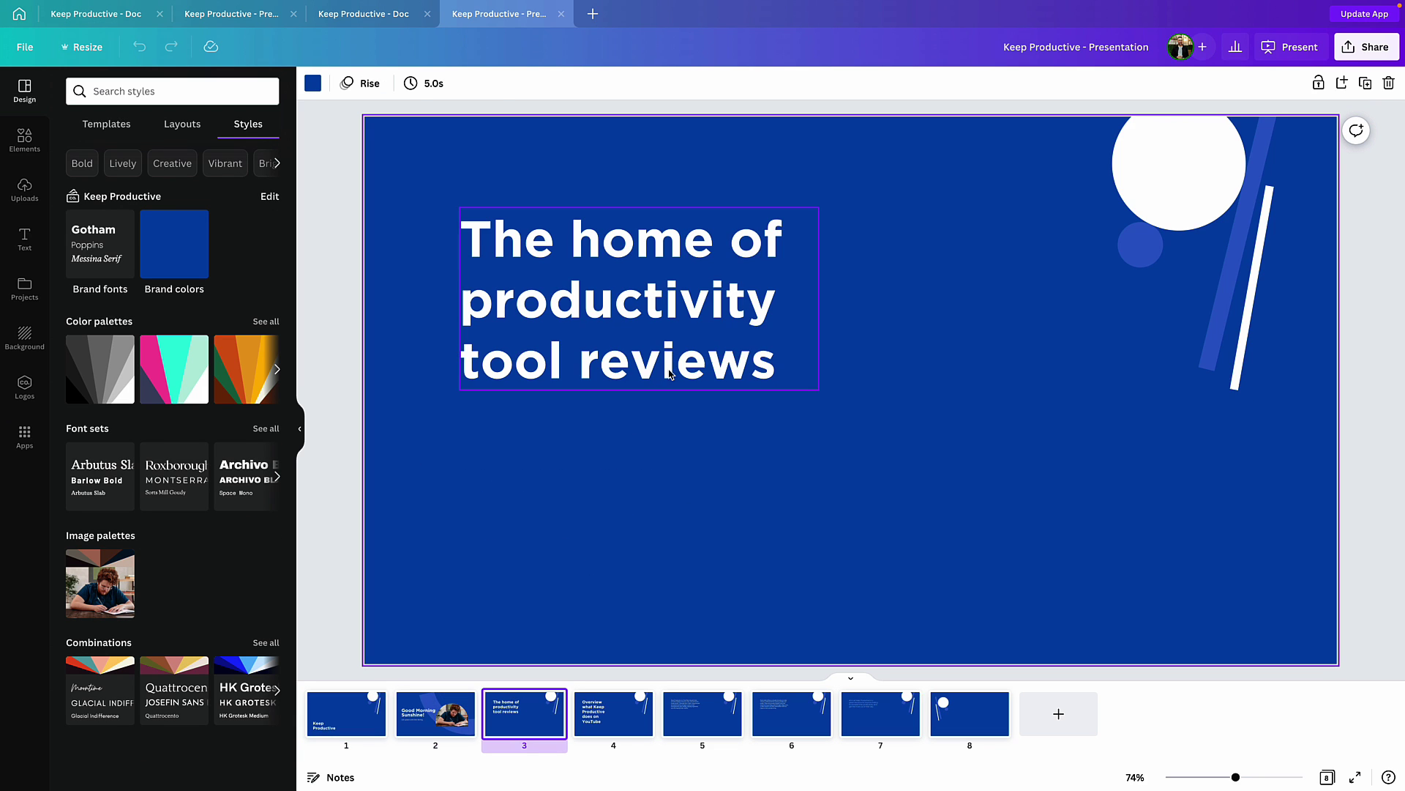
left_click(670, 374)
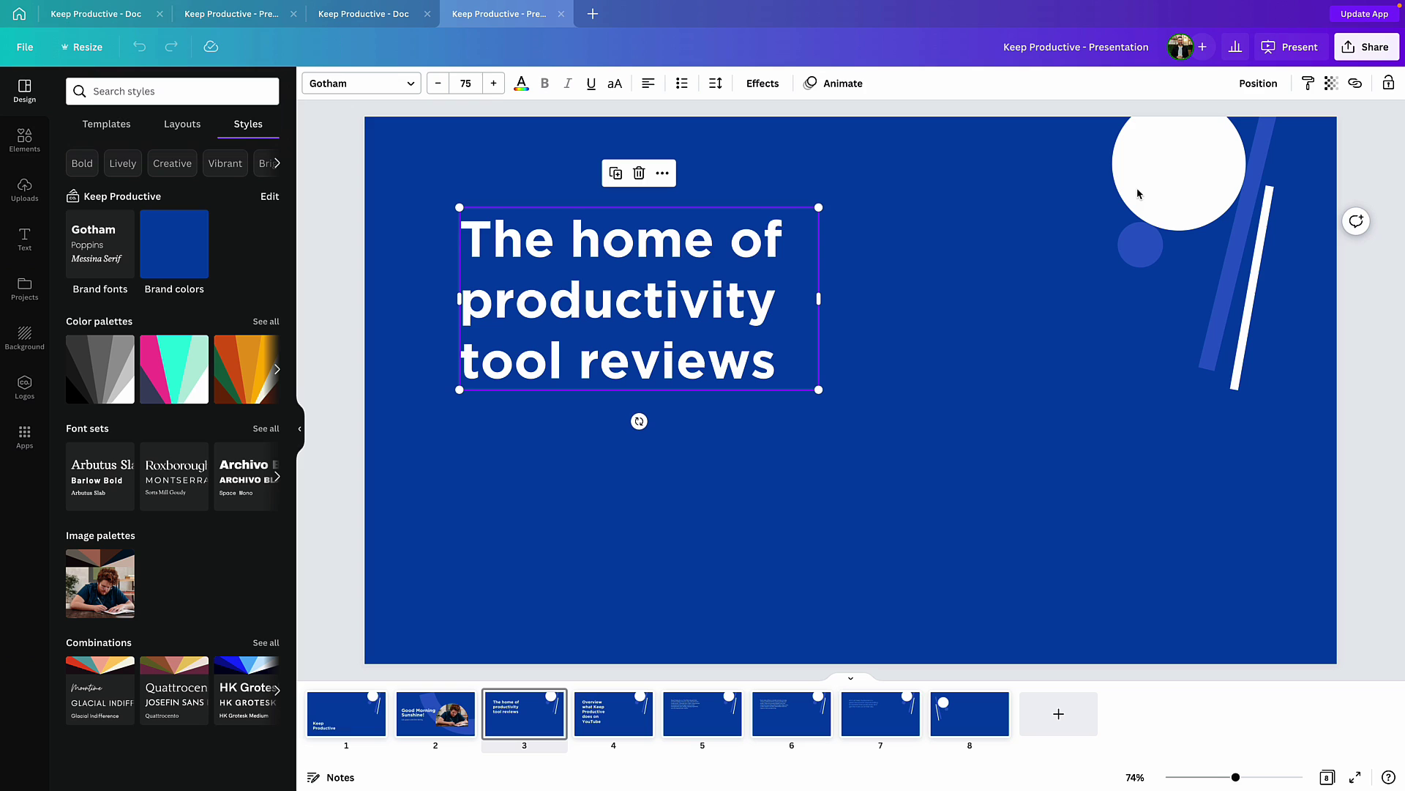
Check the presentation type options in Present, keeping it set to Standard.
left_click(1289, 47)
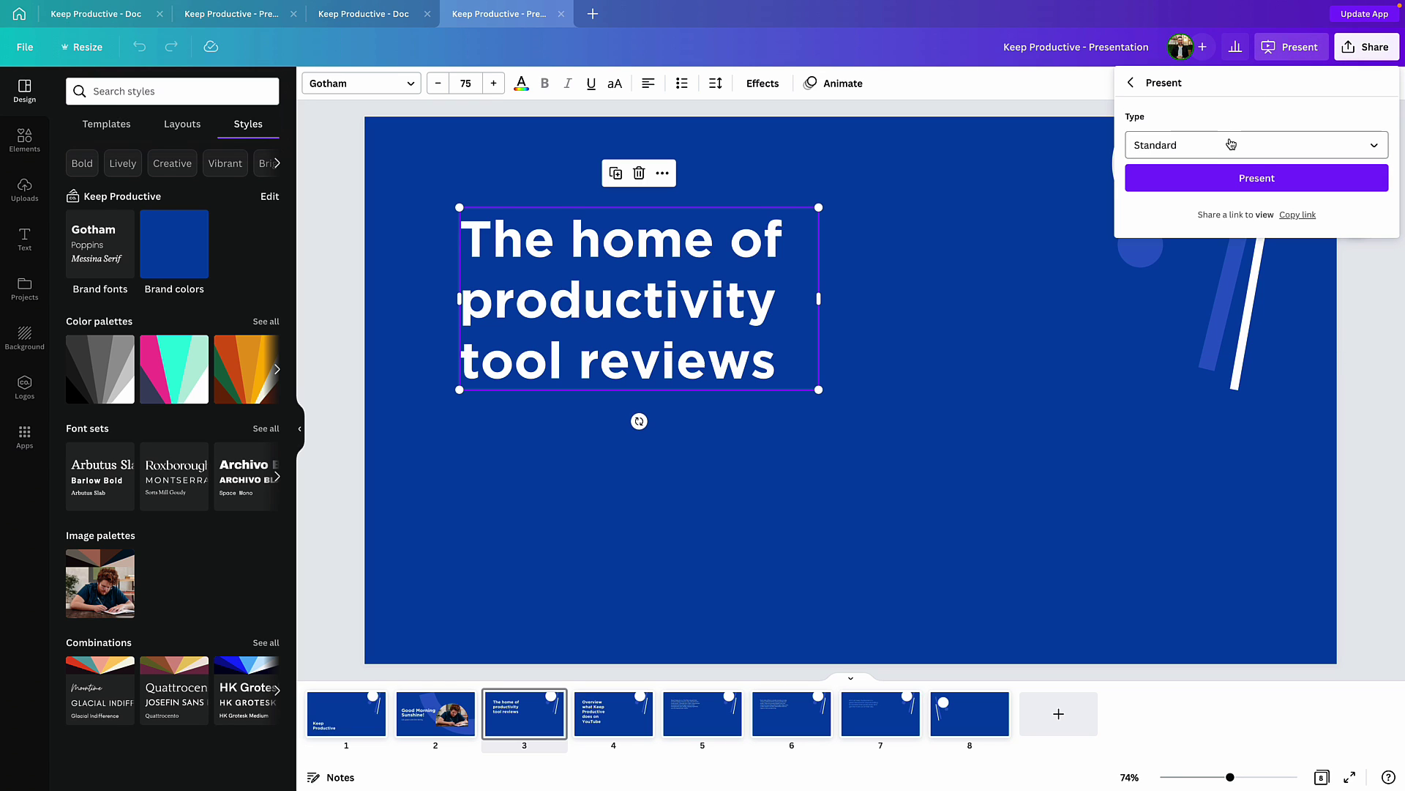
left_click(1231, 144)
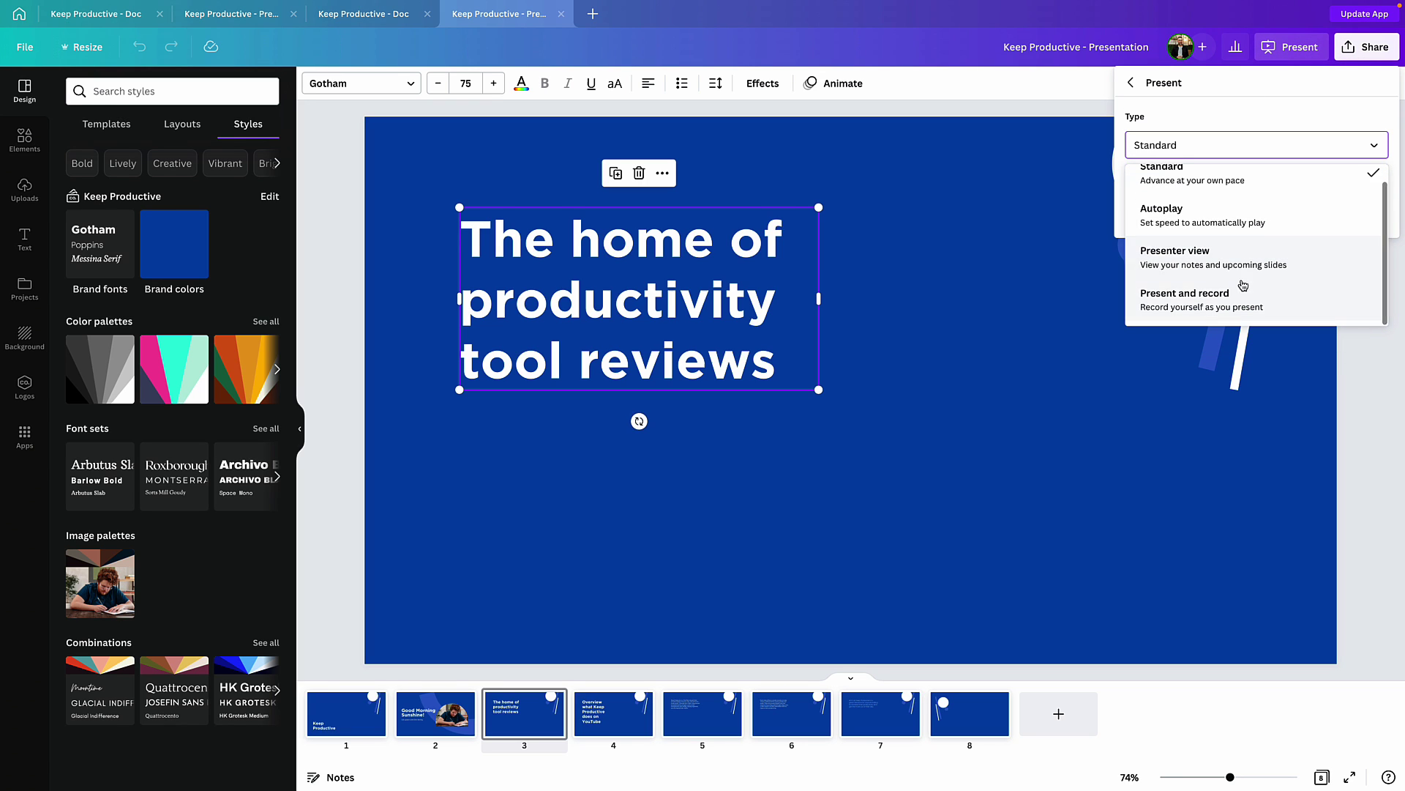
left_click(1193, 170)
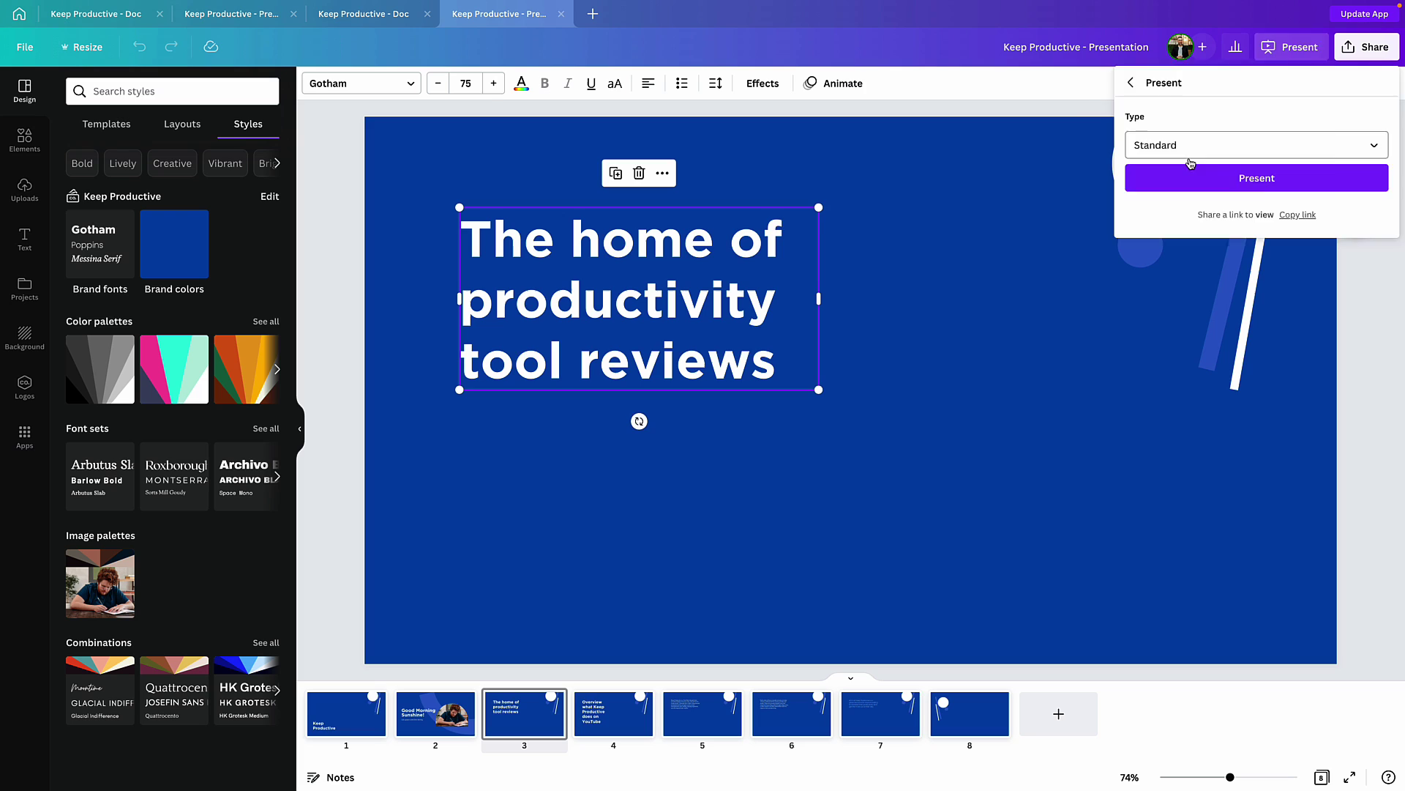
left_click(1082, 104)
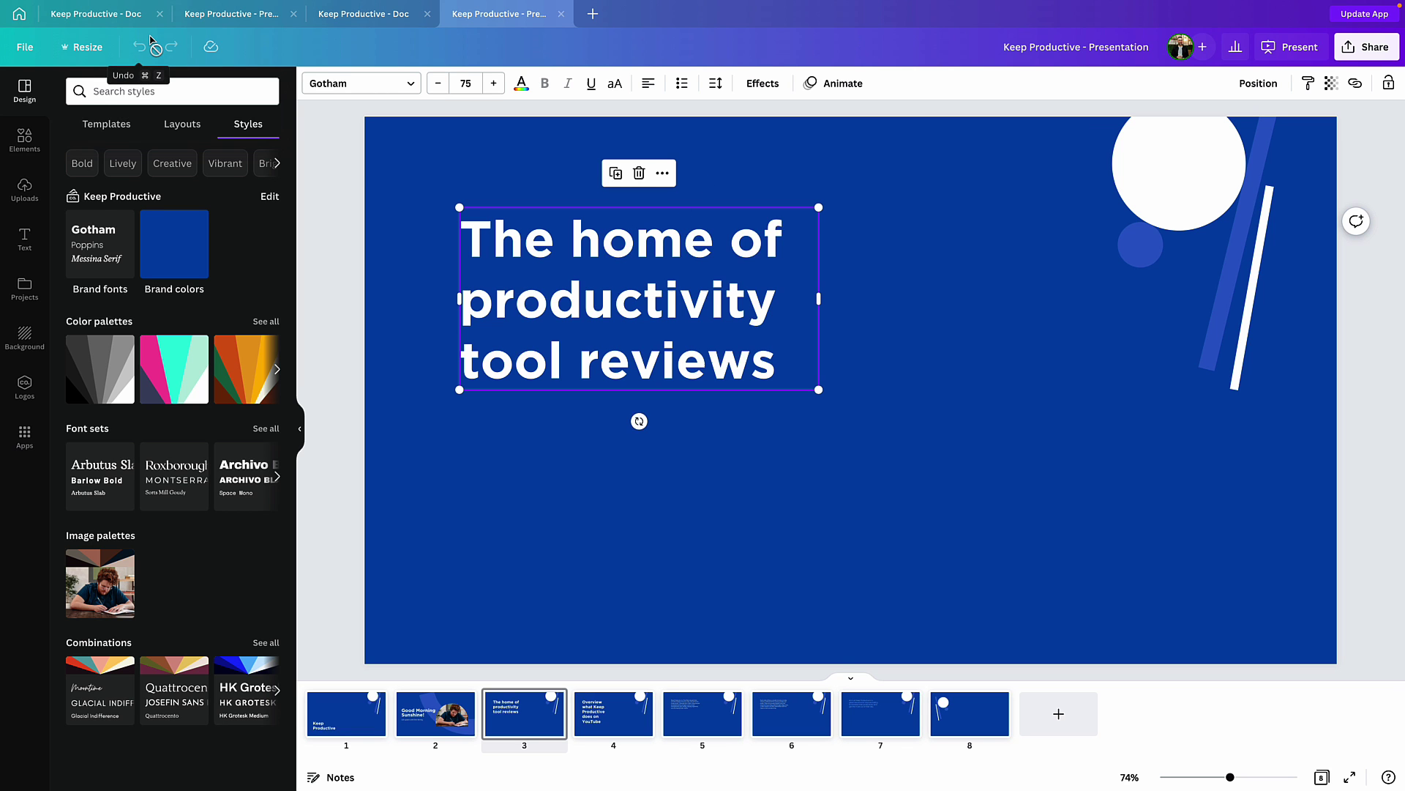
Dismiss the save error and return to the Keep Productive Doc, closing the Choose a design chooser.
left_click(126, 20)
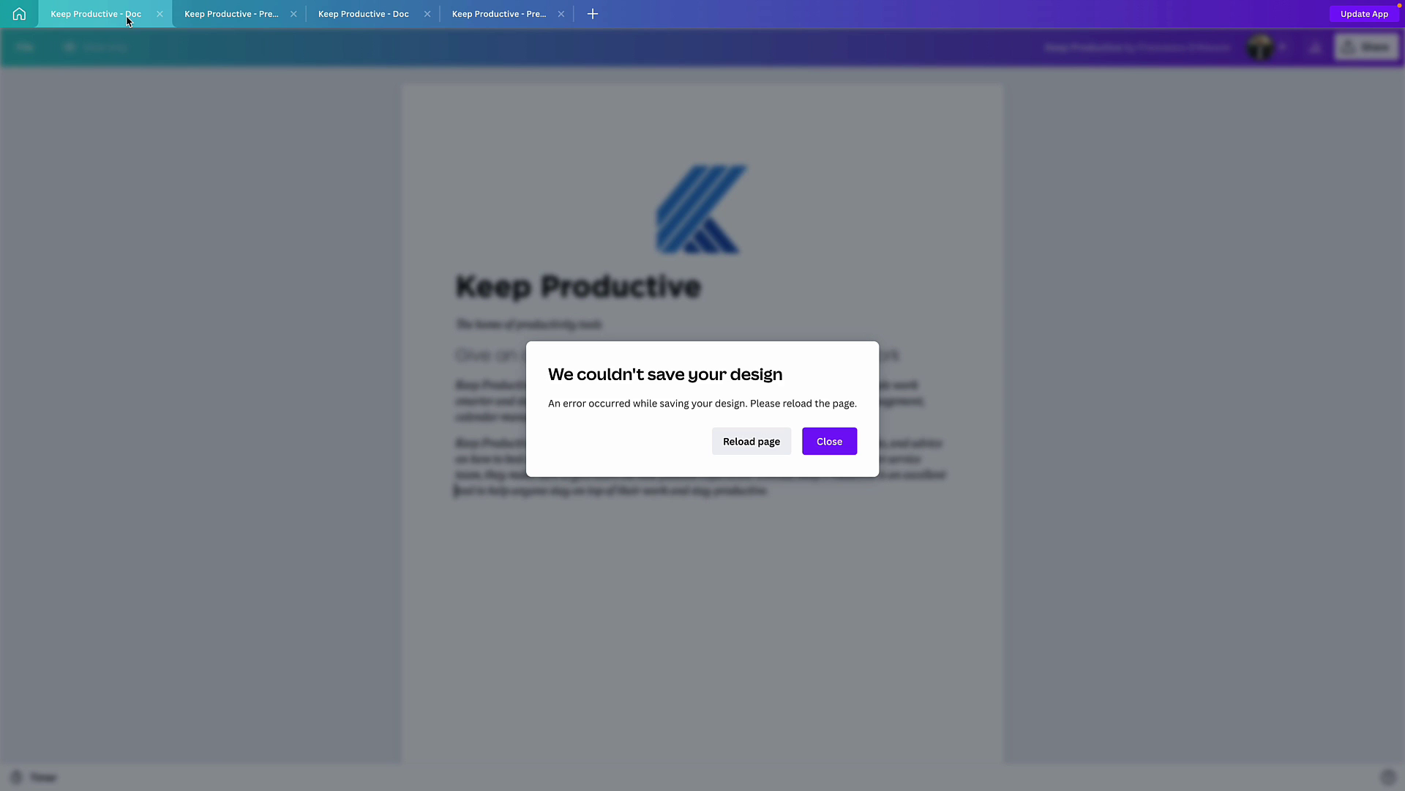
left_click(844, 442)
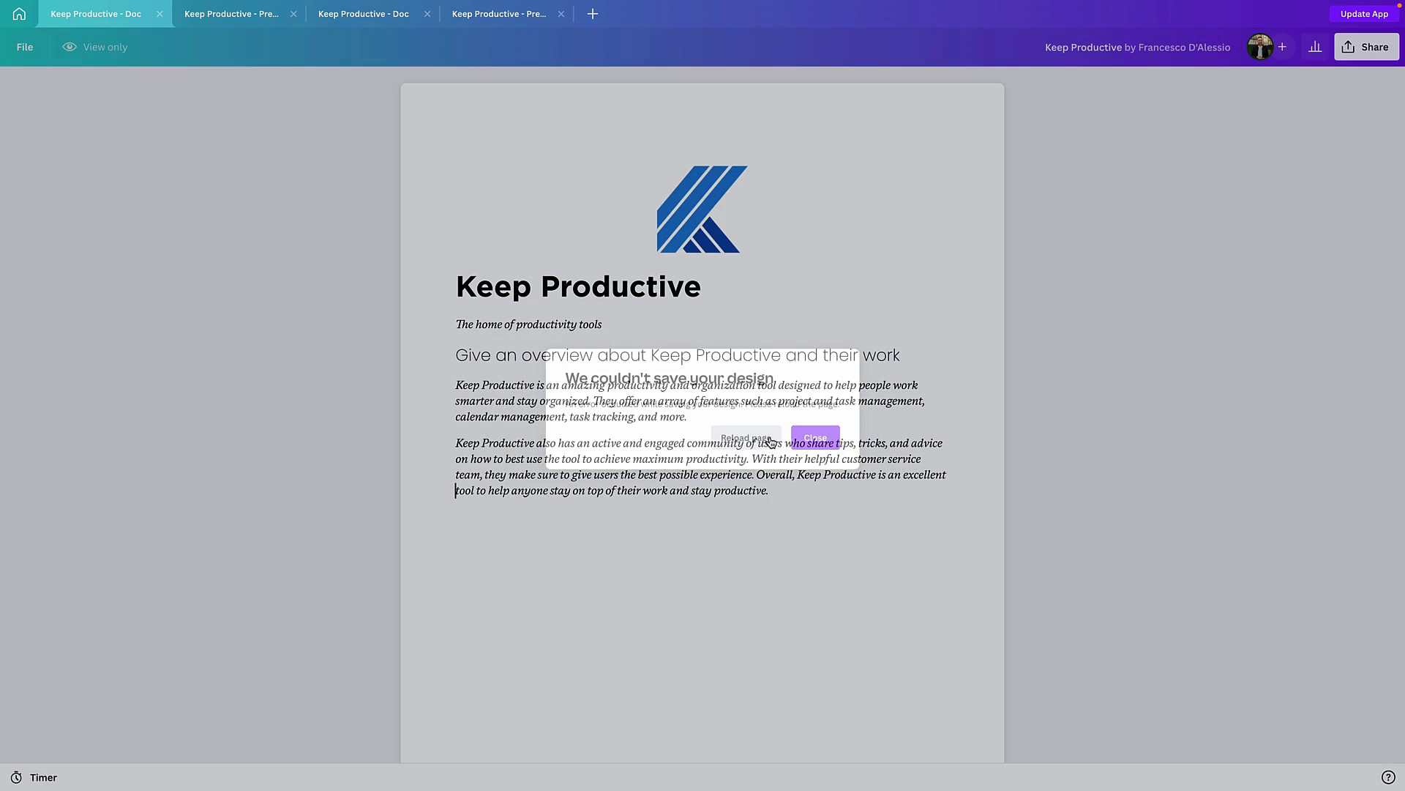
left_click(352, 14)
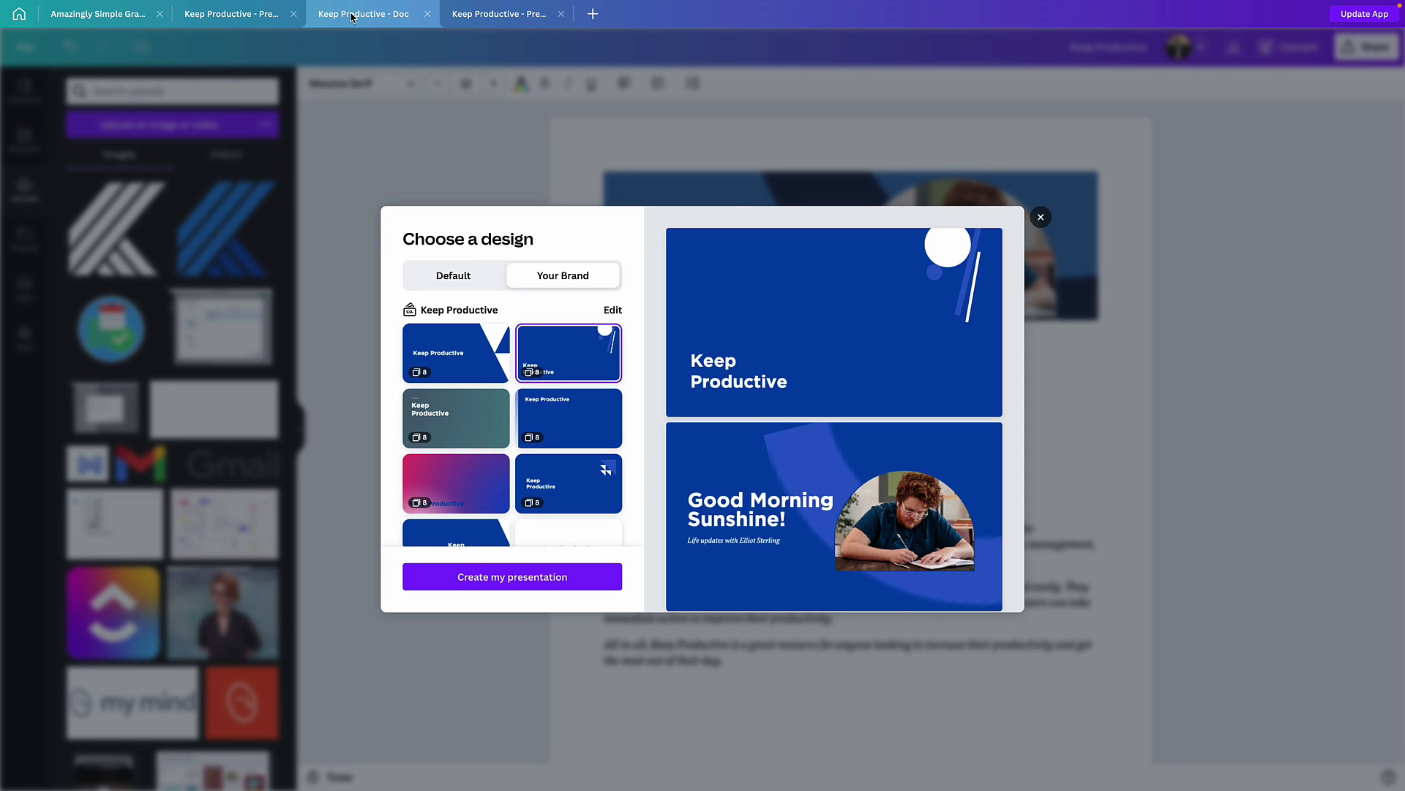
left_click(443, 162)
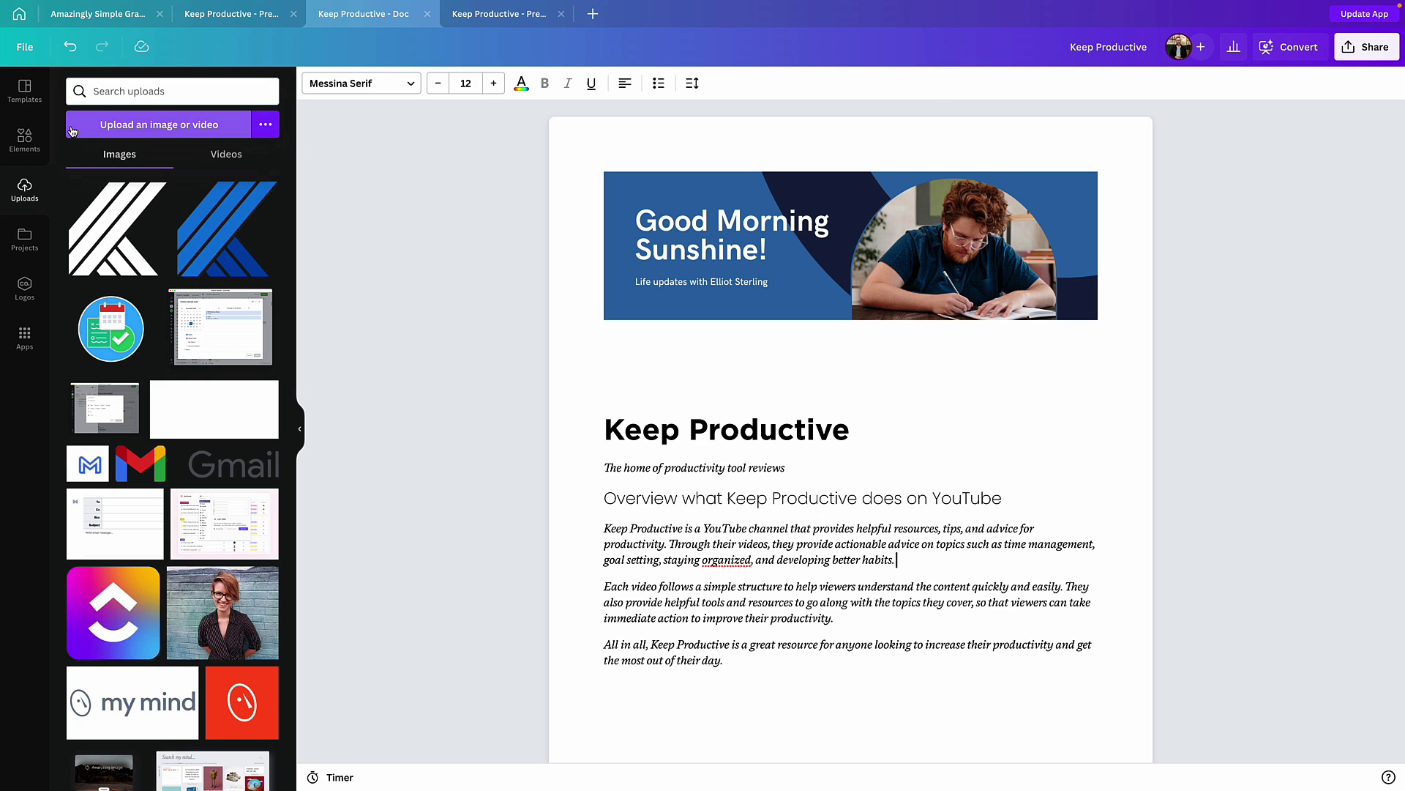
Browse the full set of Doc templates in the Templates panel, then return to the results.
left_click(10, 102)
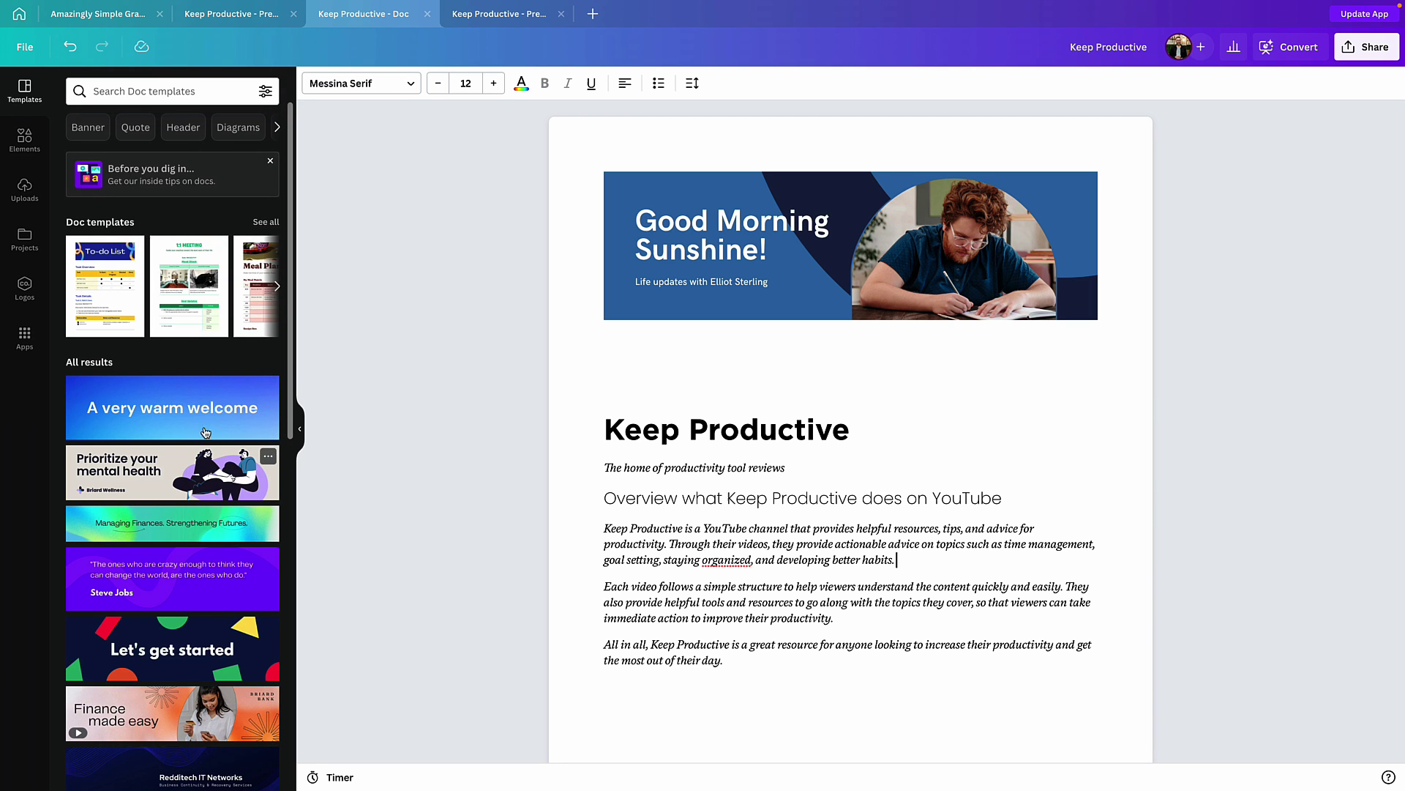
left_click(265, 221)
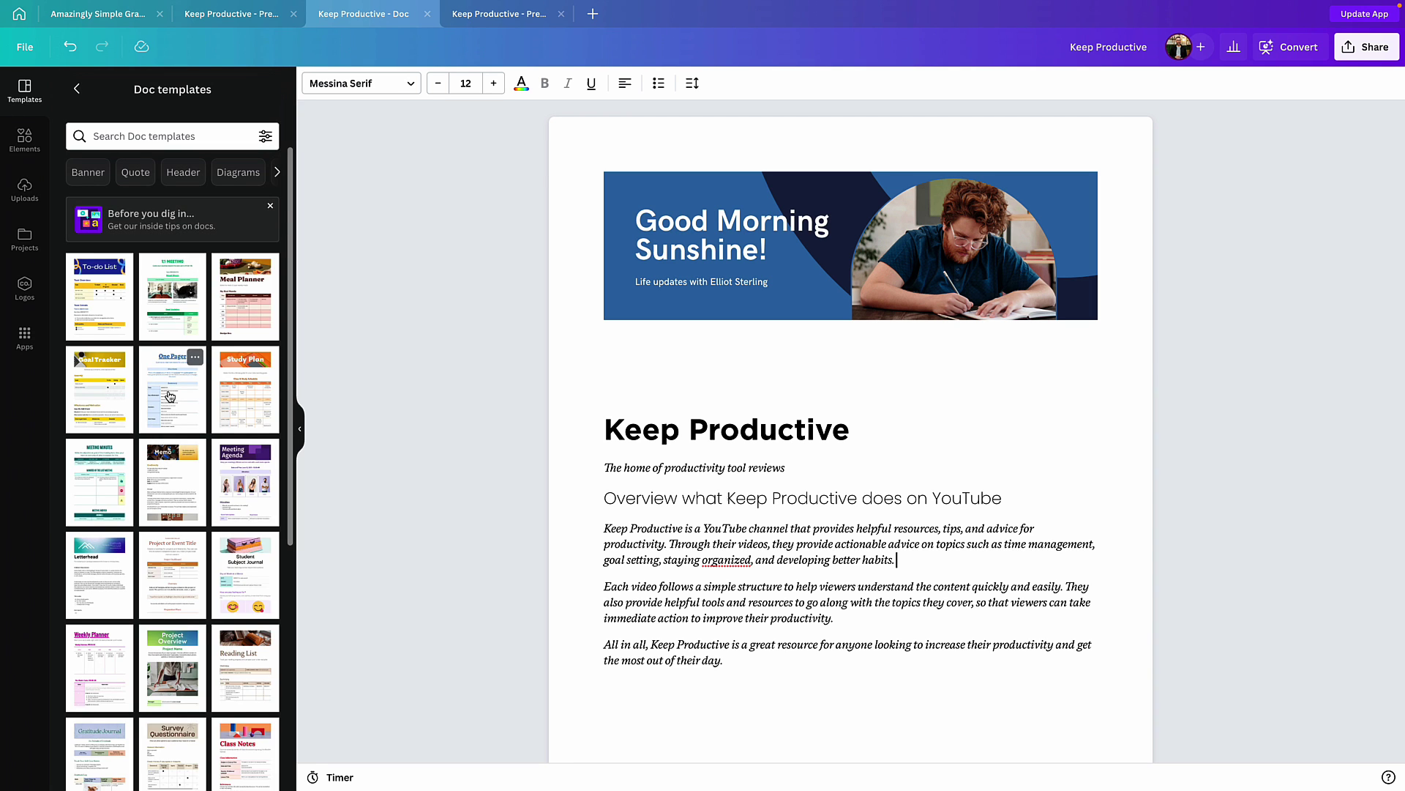
scroll(151, 461, "down", 5)
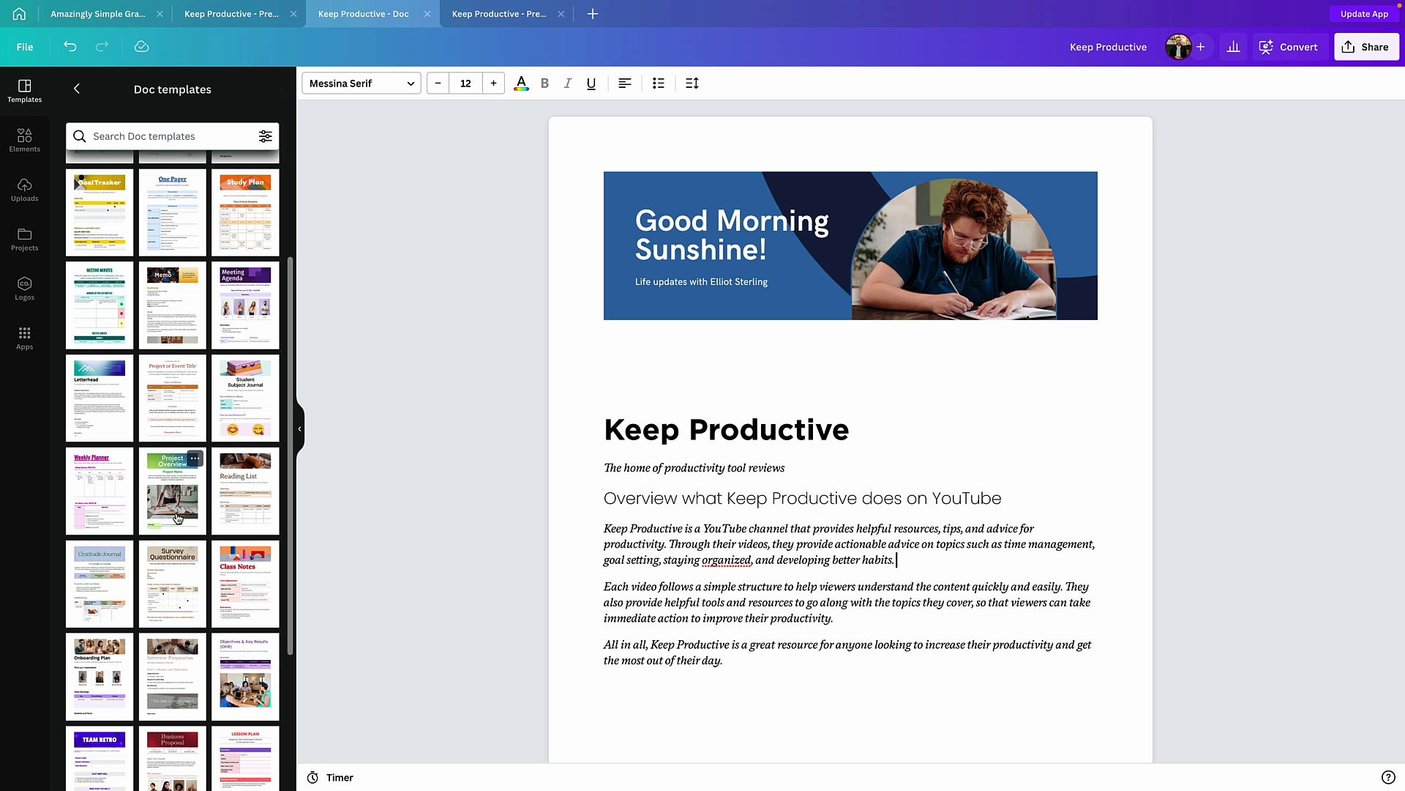
scroll(176, 501, "down", 6)
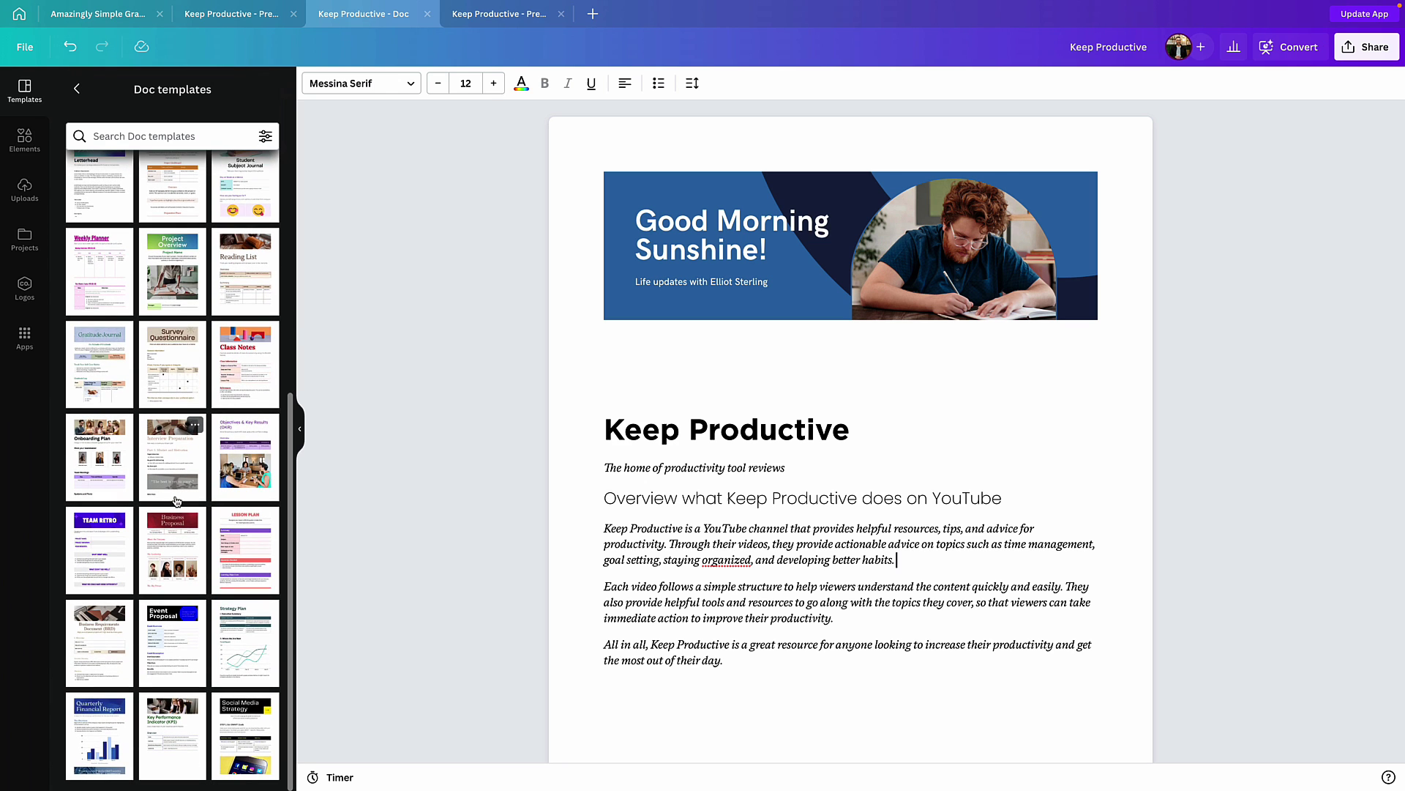
scroll(169, 329, "up", 11)
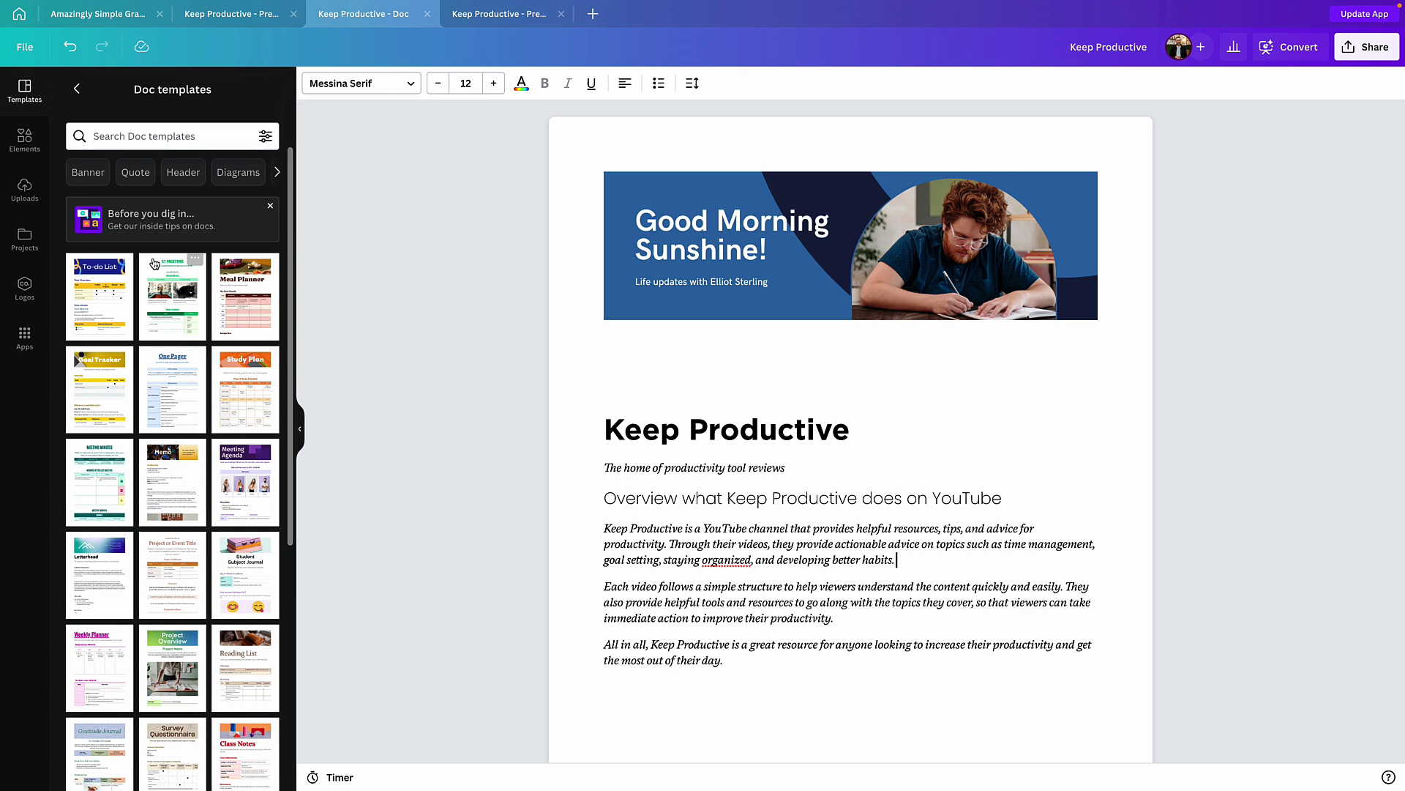
left_click(75, 90)
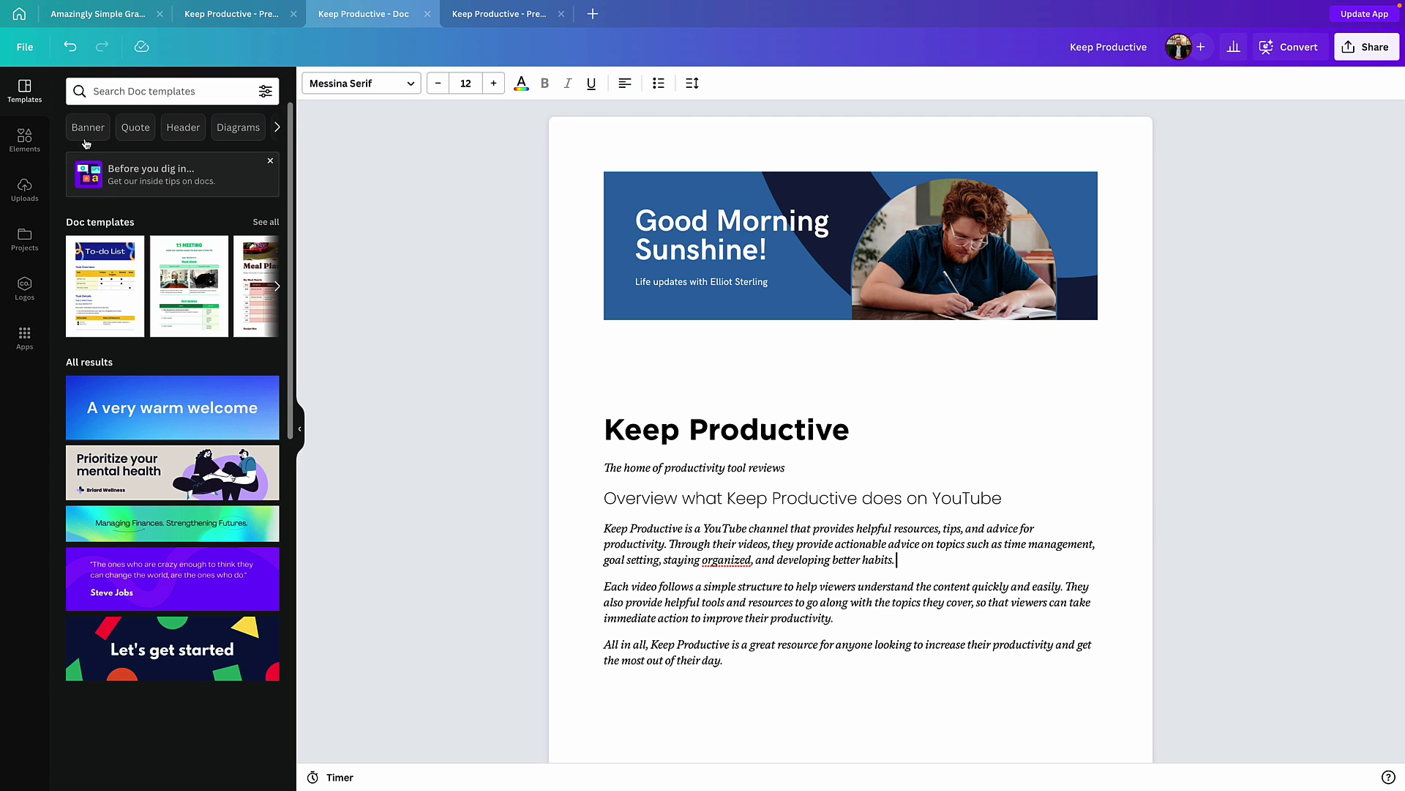
scroll(152, 411, "down", 4)
scroll(153, 411, "up", 4)
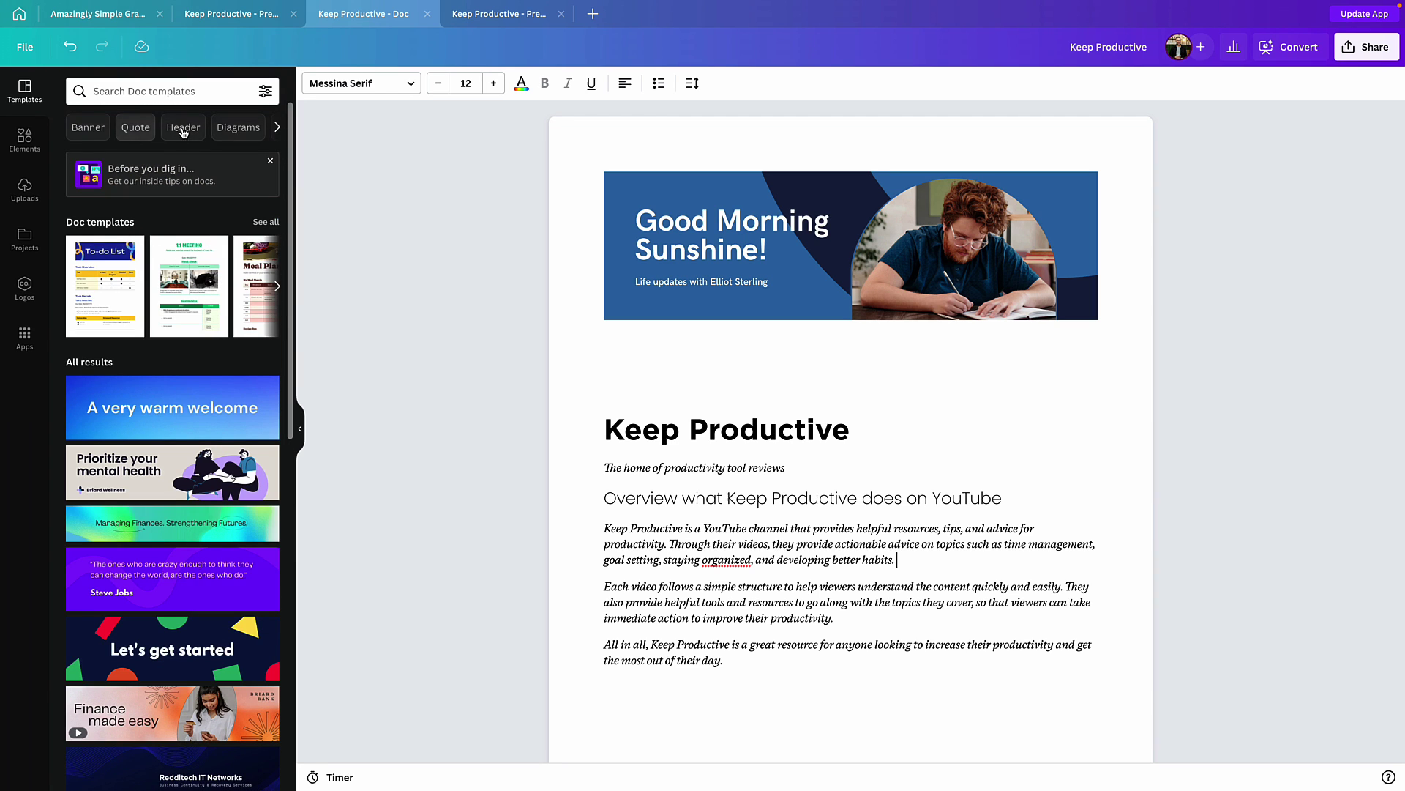
Reveal the remaining template categories and select the empty block under the Good Morning Sunshine banner.
left_click(277, 128)
left_click(277, 129)
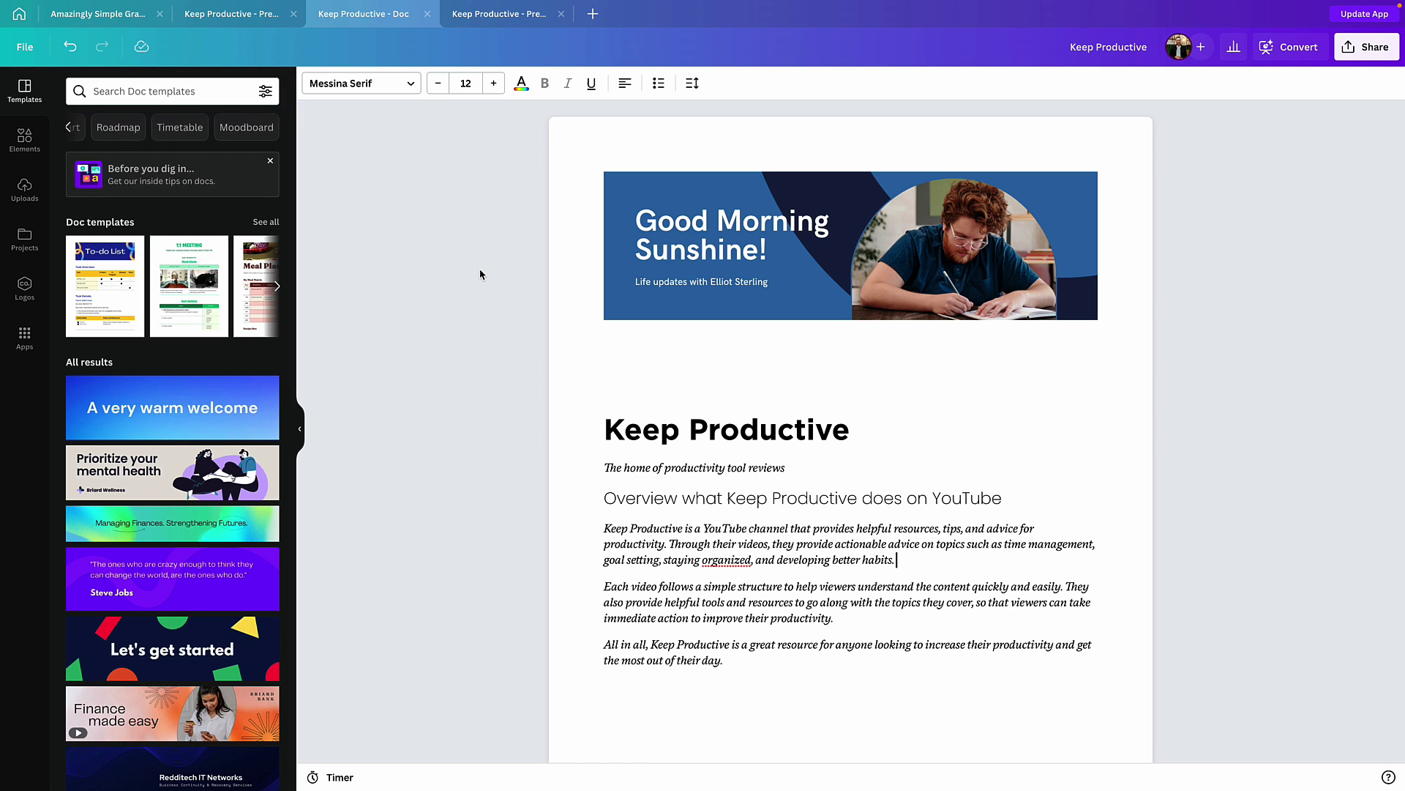
scroll(252, 391, "down", 8)
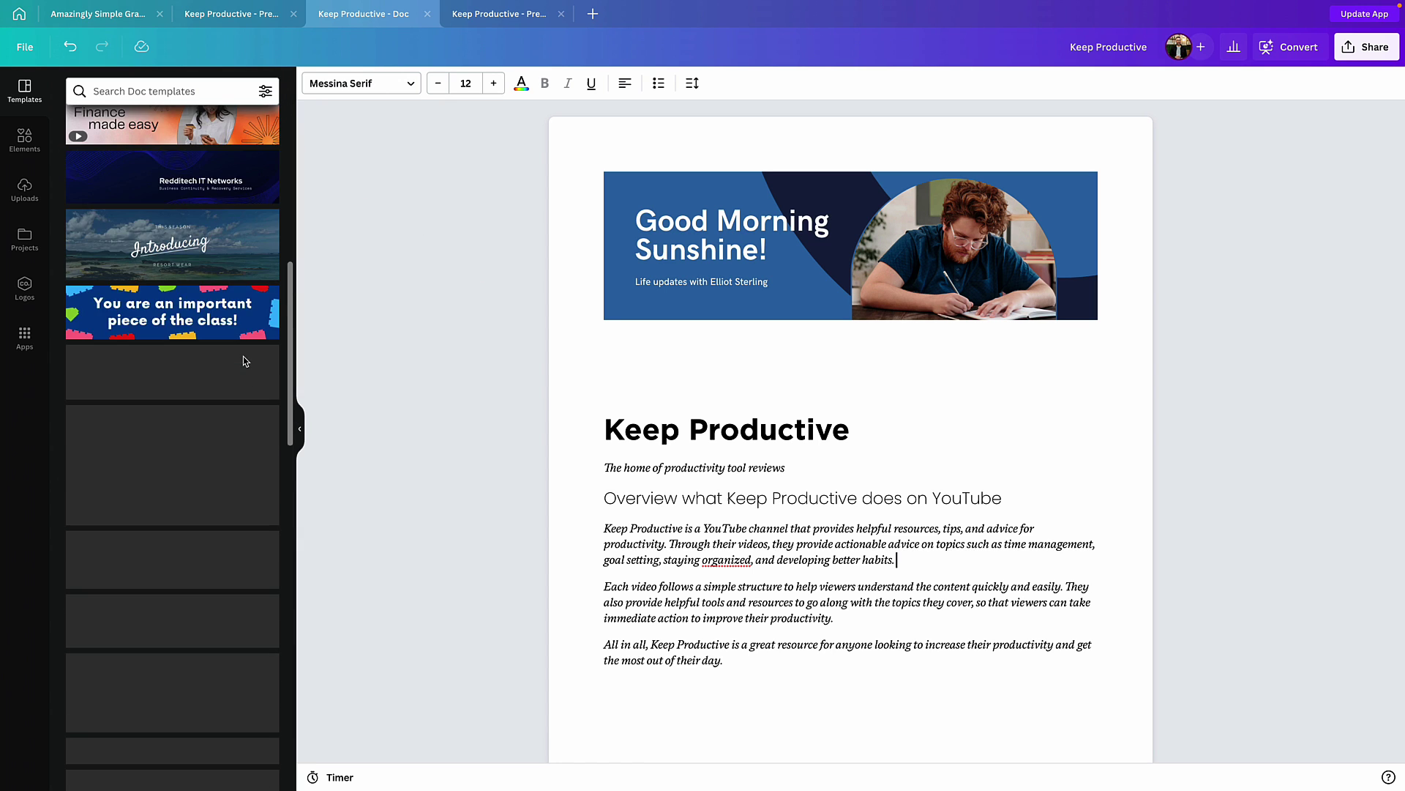
scroll(244, 360, "up", 8)
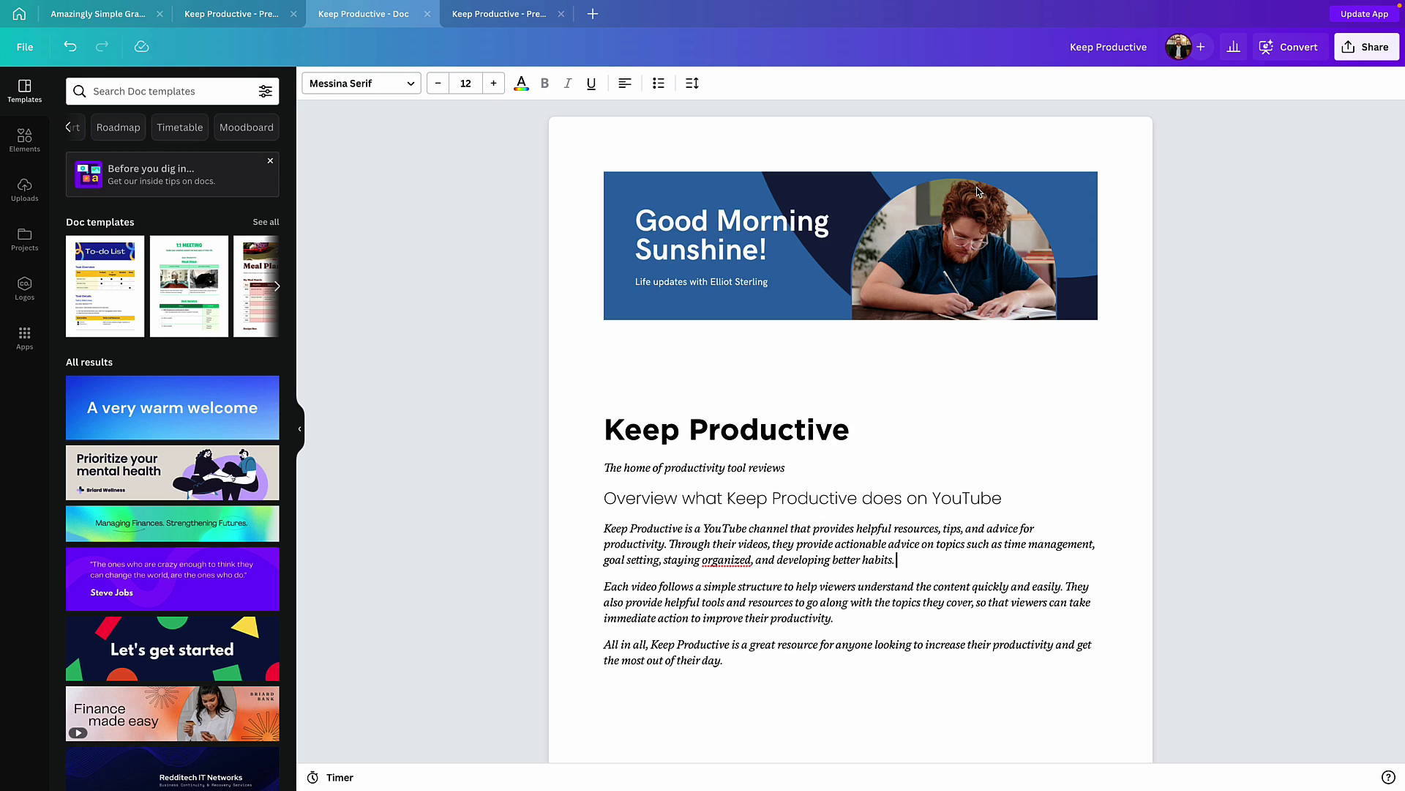
left_click(842, 370)
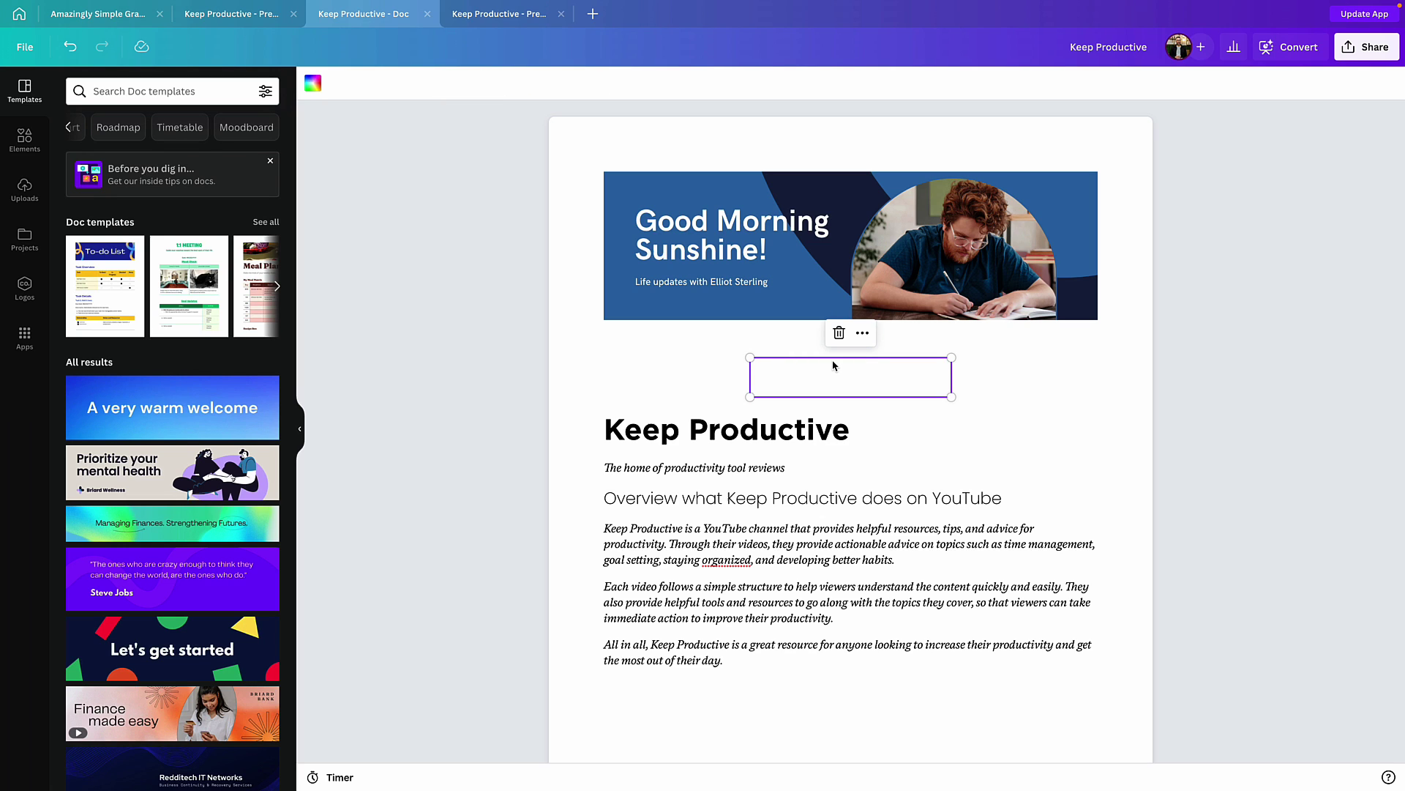